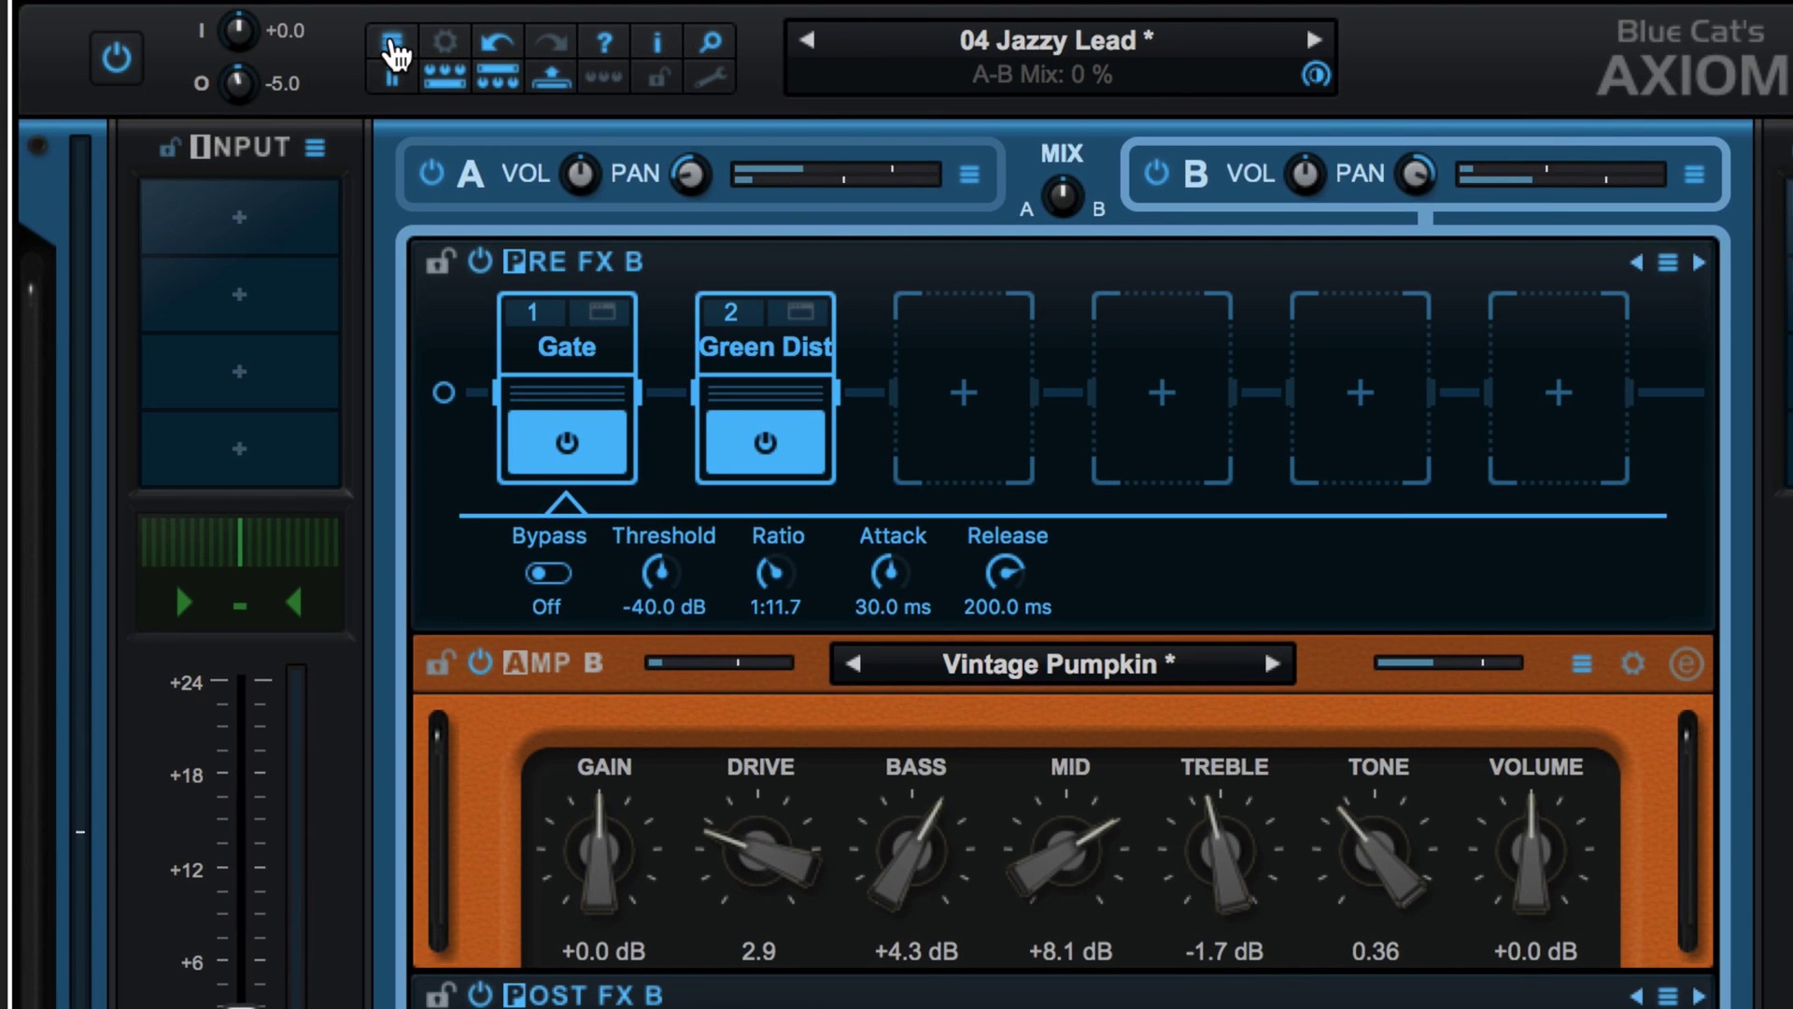
Step: Browse the main presets menu and the preset options menu, leaving 04 Jazzy Lead unchanged
{"action": "left_click", "coordinate": [394, 48]}
{"action": "mouse_move", "coordinate": [653, 48]}
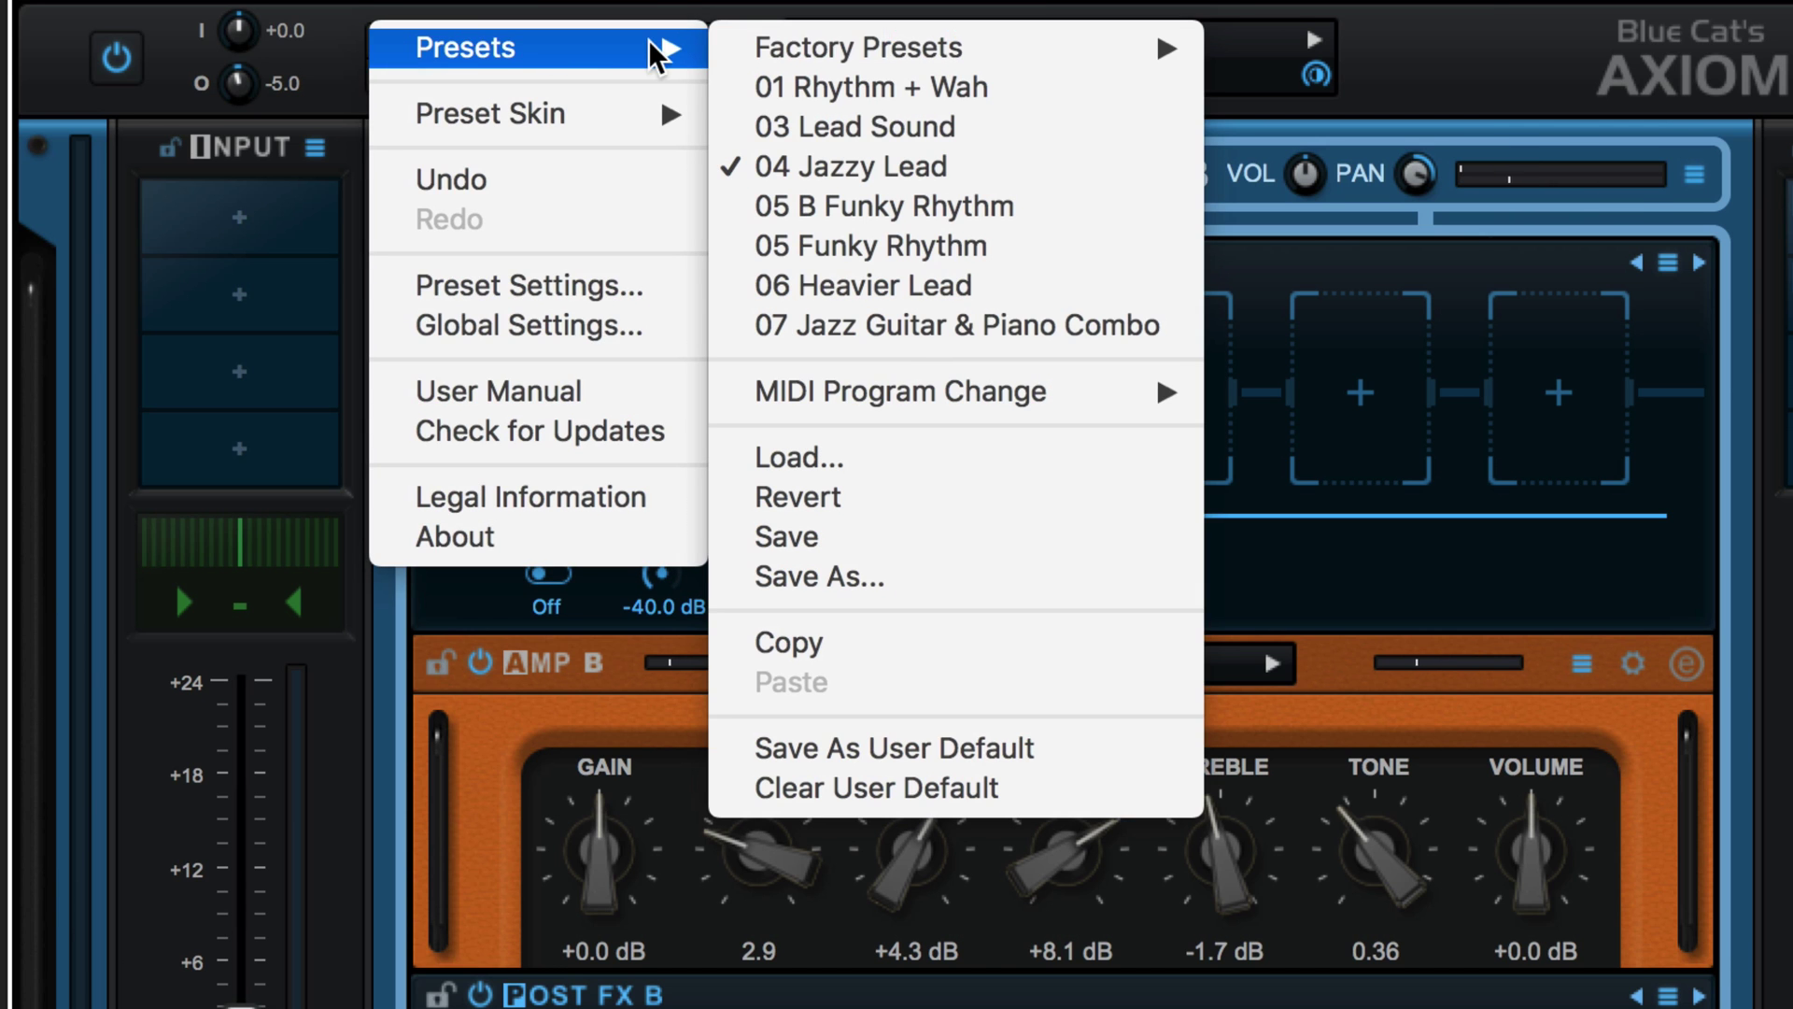
{"action": "mouse_move", "coordinate": [766, 42]}
{"action": "left_click", "coordinate": [688, 13]}
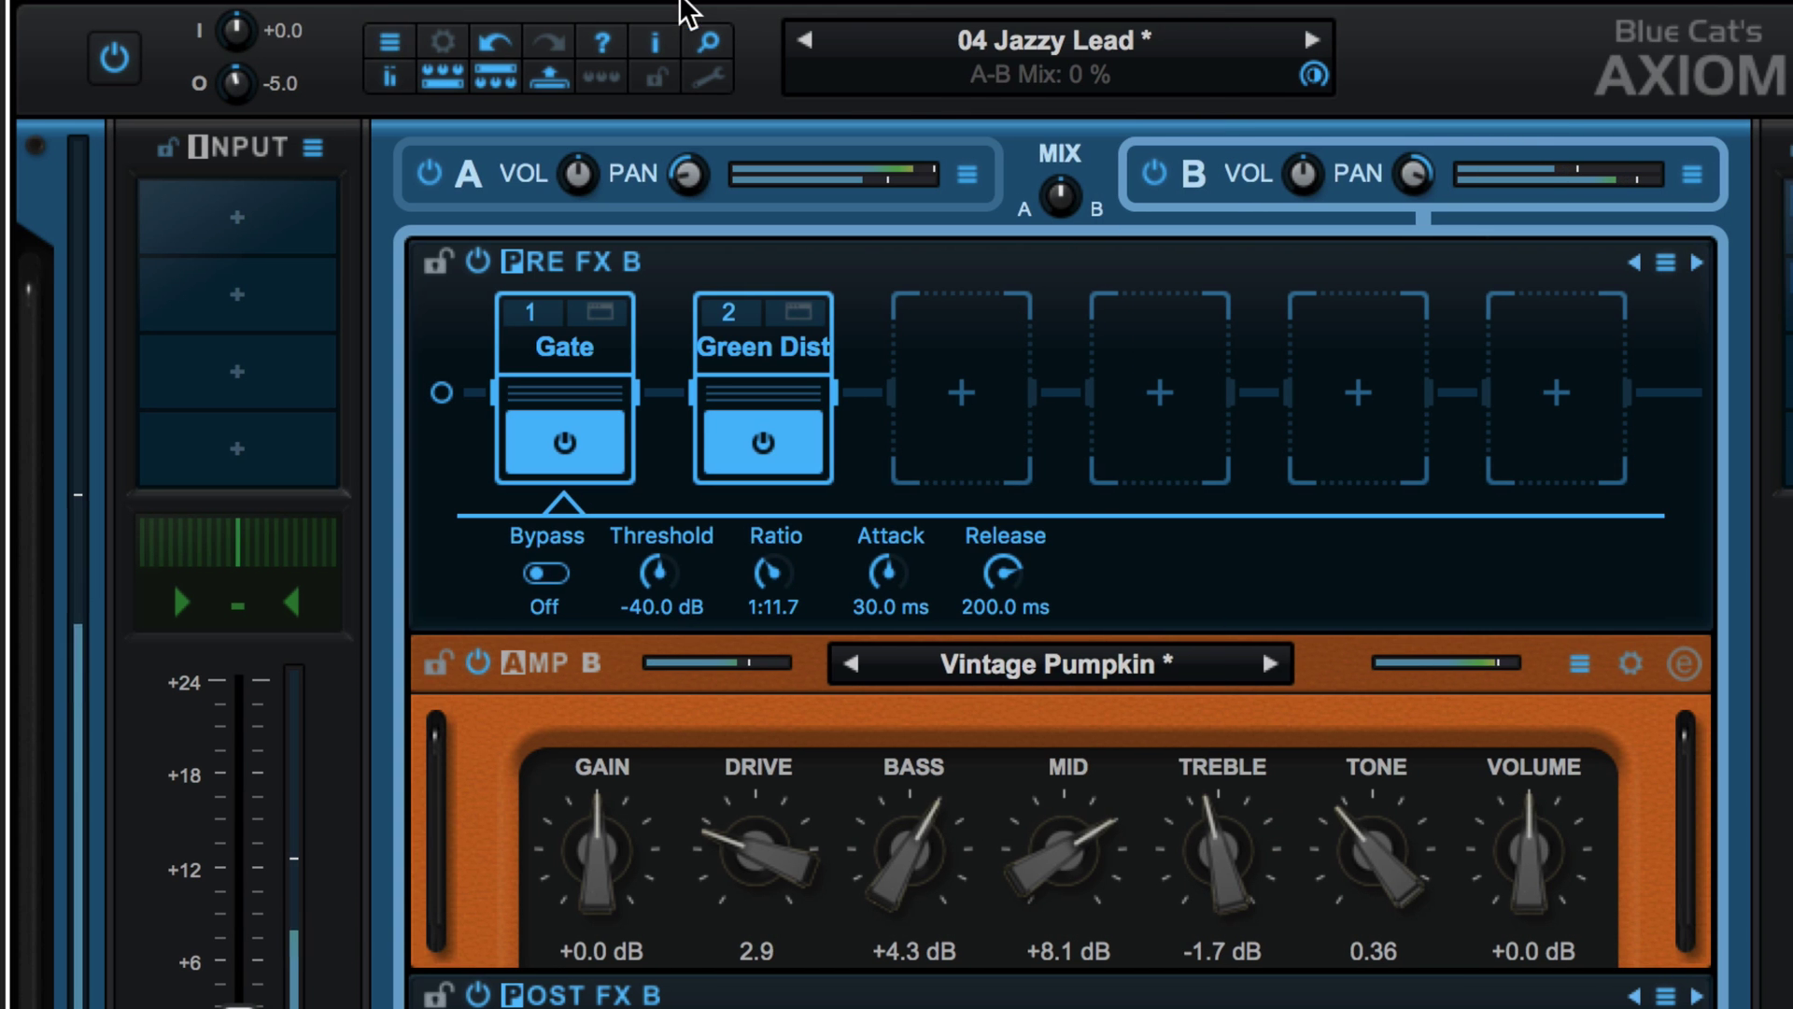
{"action": "left_click", "coordinate": [1031, 38]}
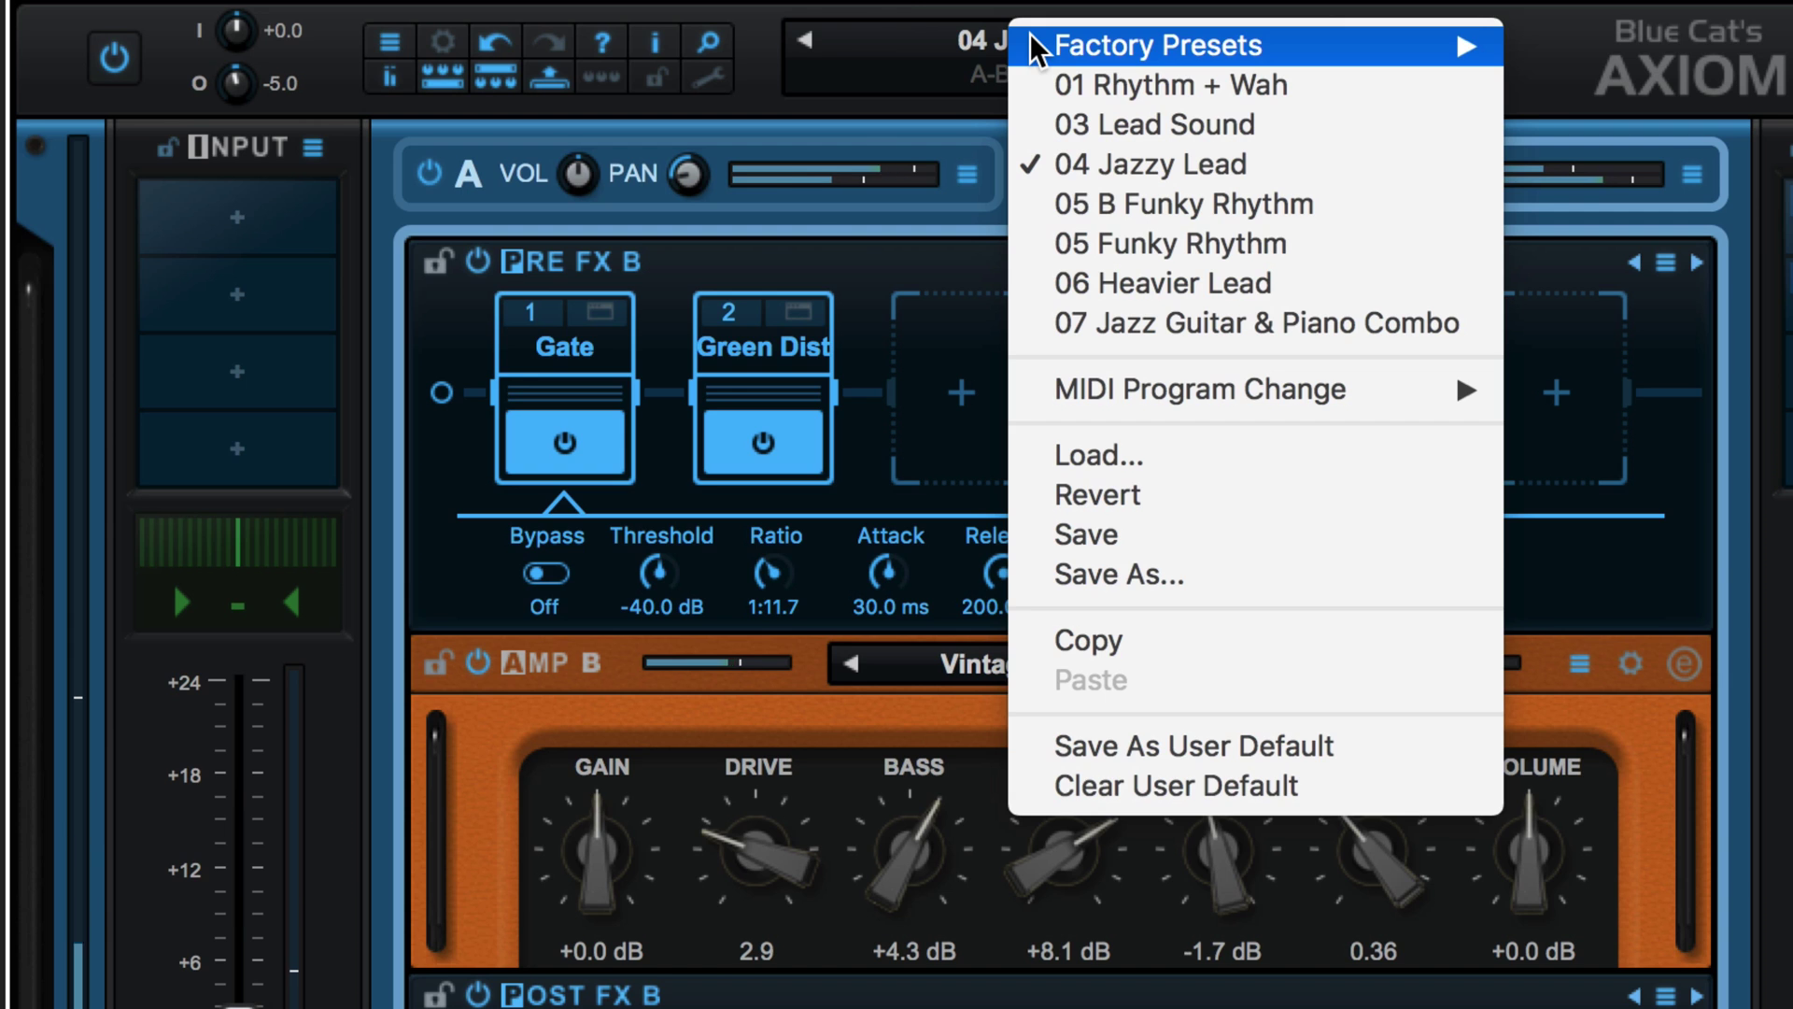
{"action": "left_click", "coordinate": [845, 6]}
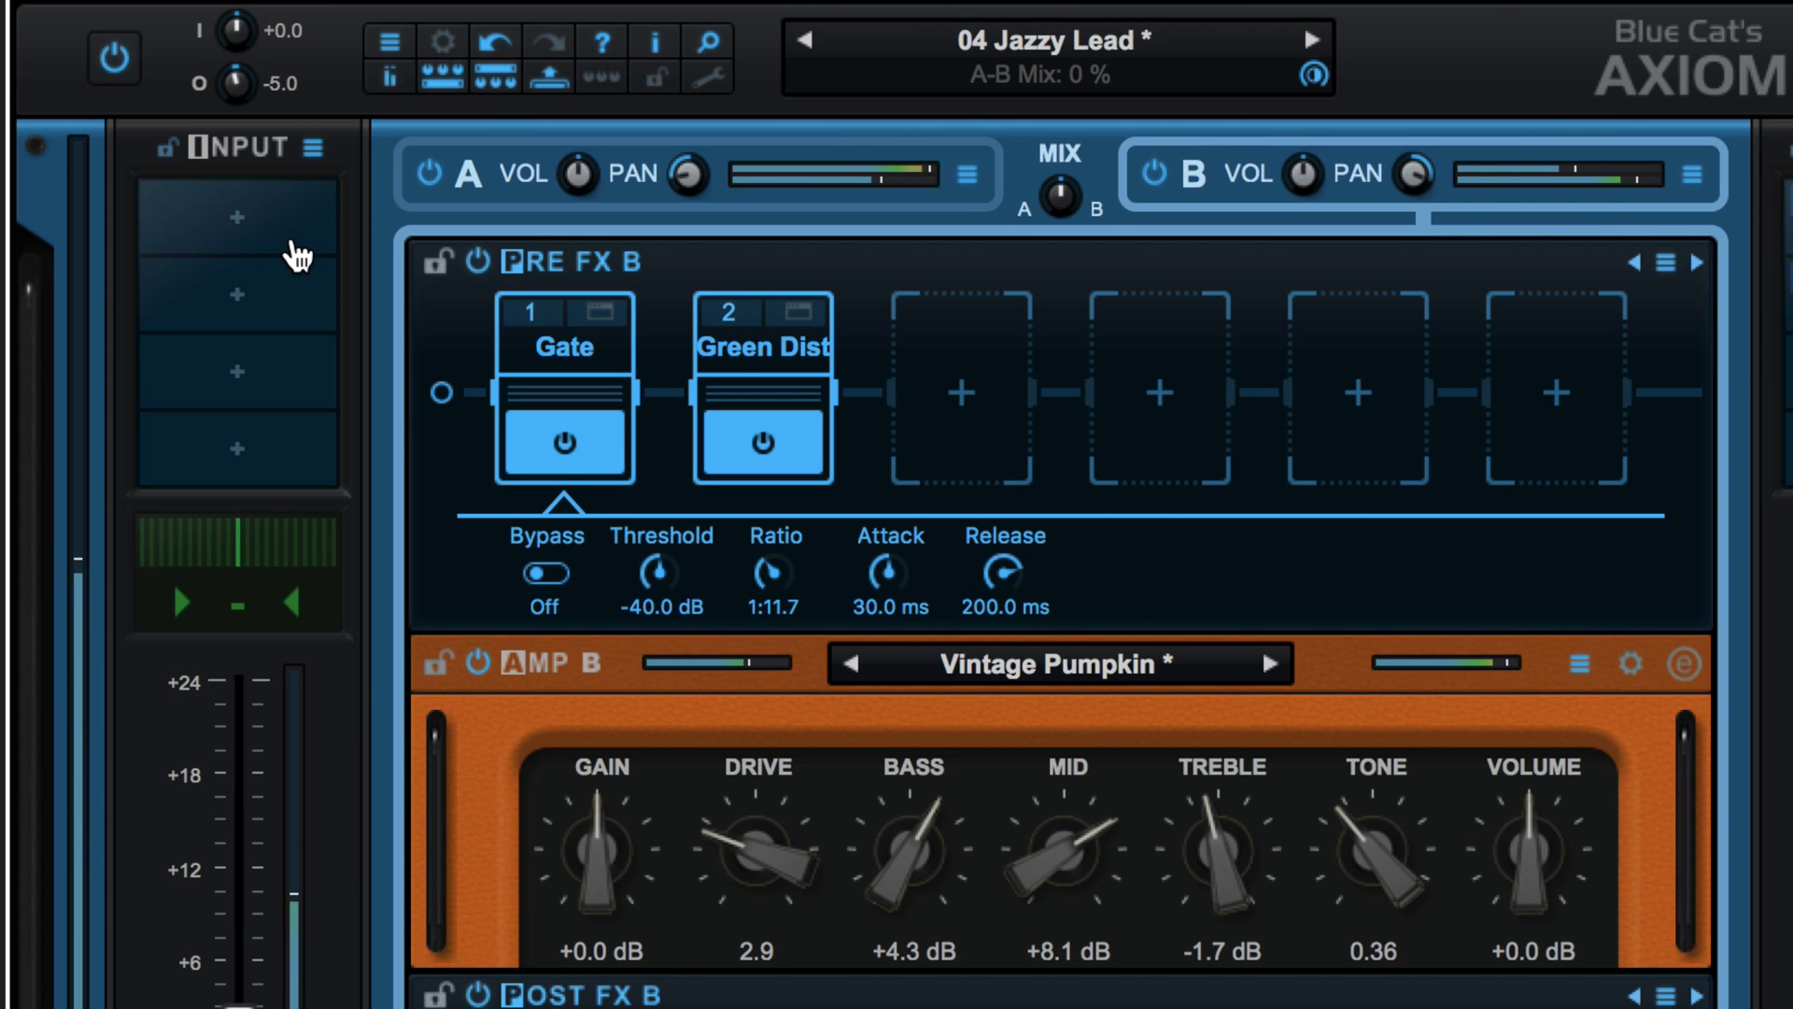
Step: Open and close the options of the INPUT, PRE FX B, POST FX B, amp and MASTER strips
{"action": "left_click", "coordinate": [312, 148]}
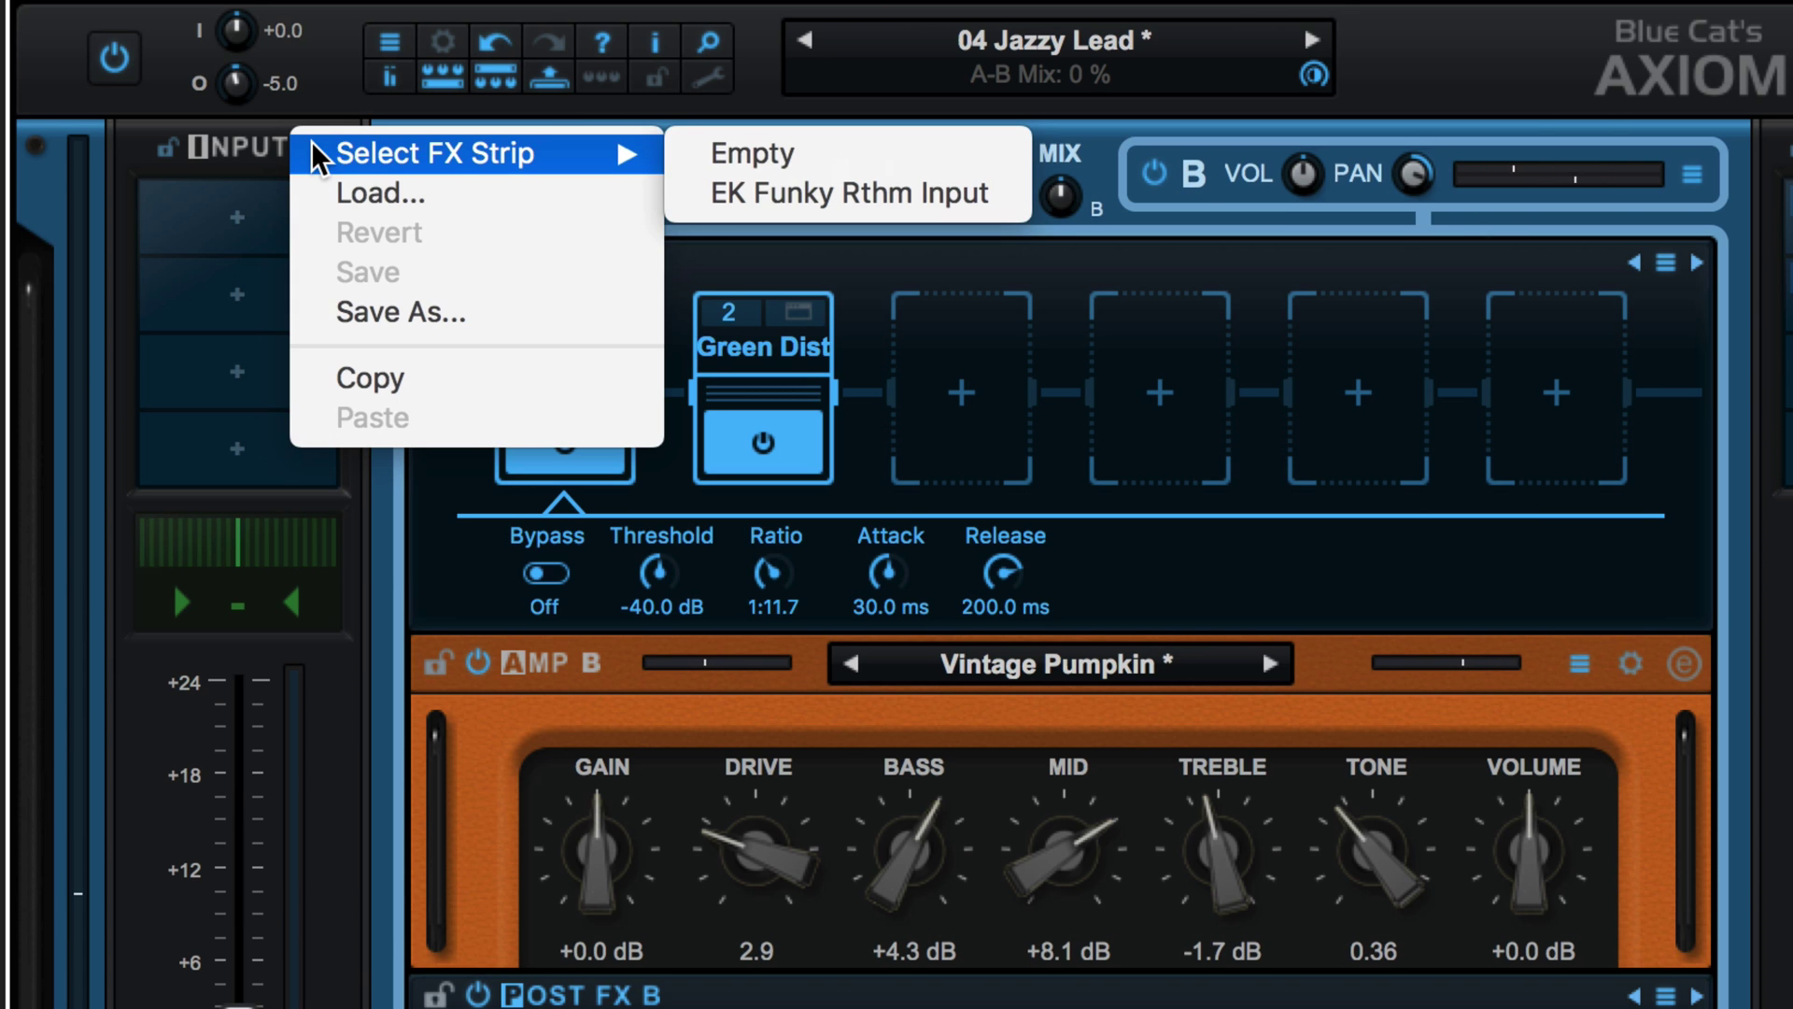
{"action": "left_click", "coordinate": [234, 177]}
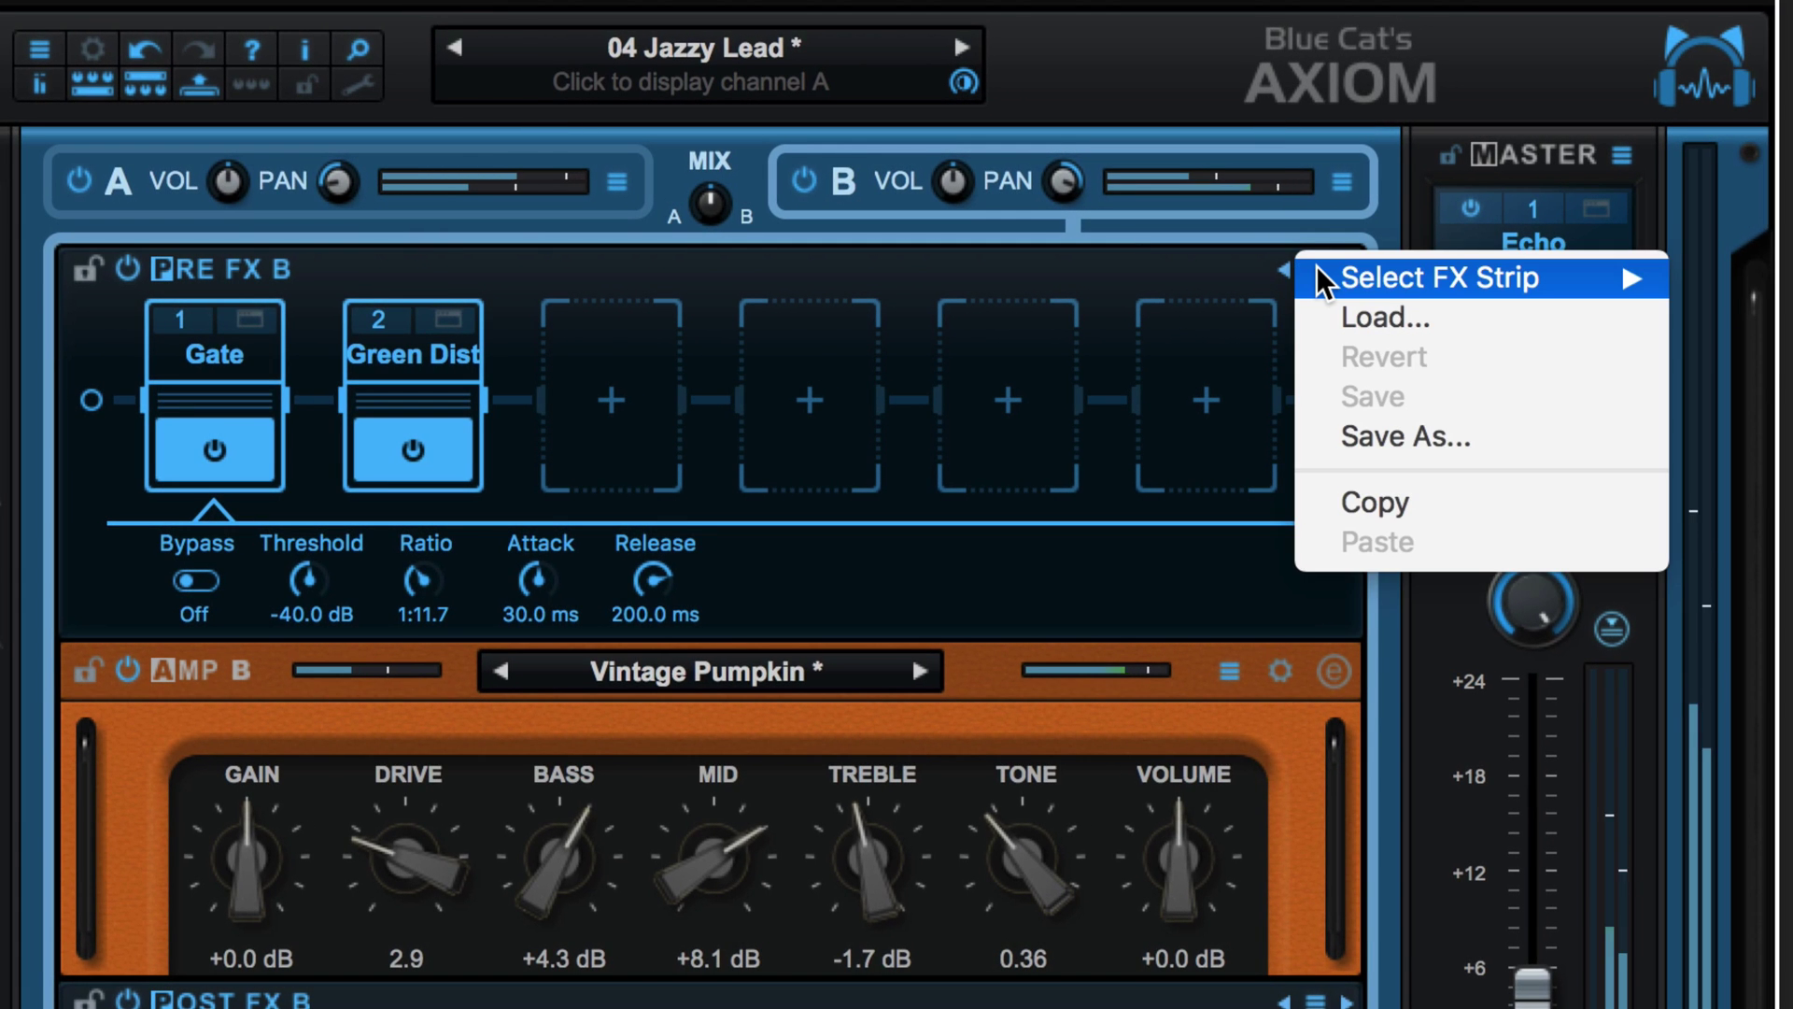
{"action": "left_click", "coordinate": [1521, 266]}
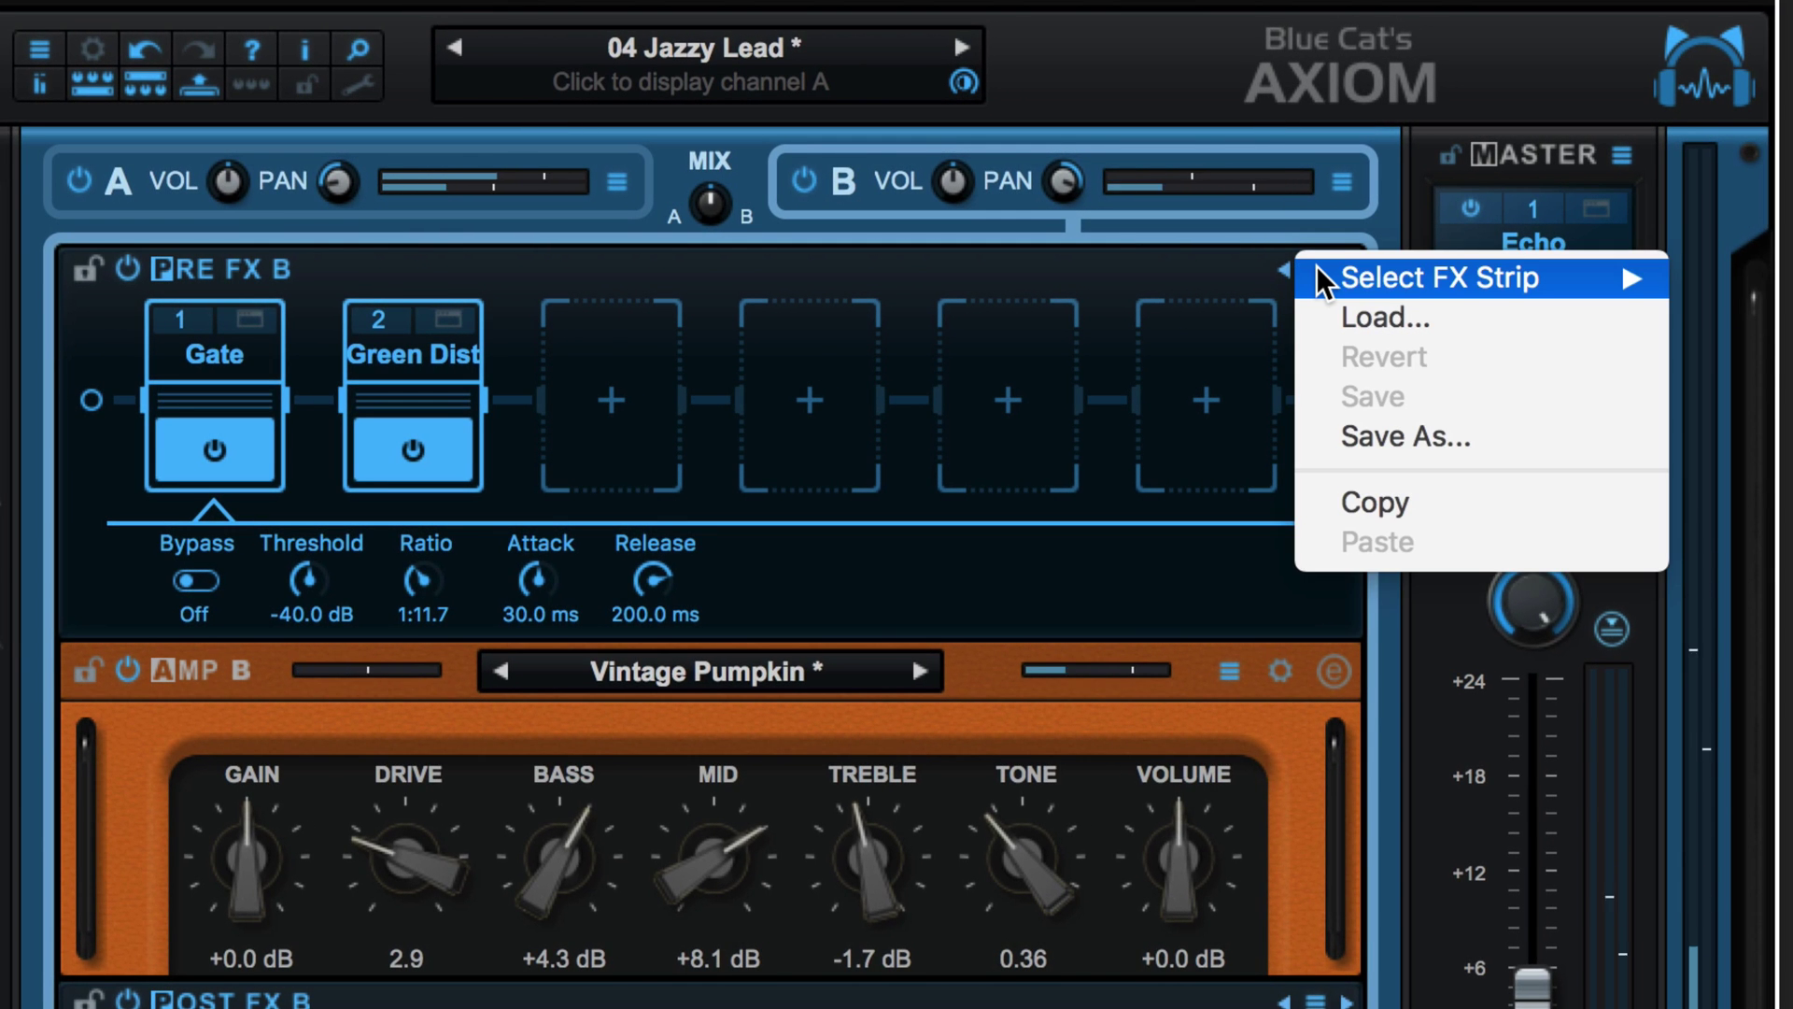
{"action": "left_click", "coordinate": [1207, 265]}
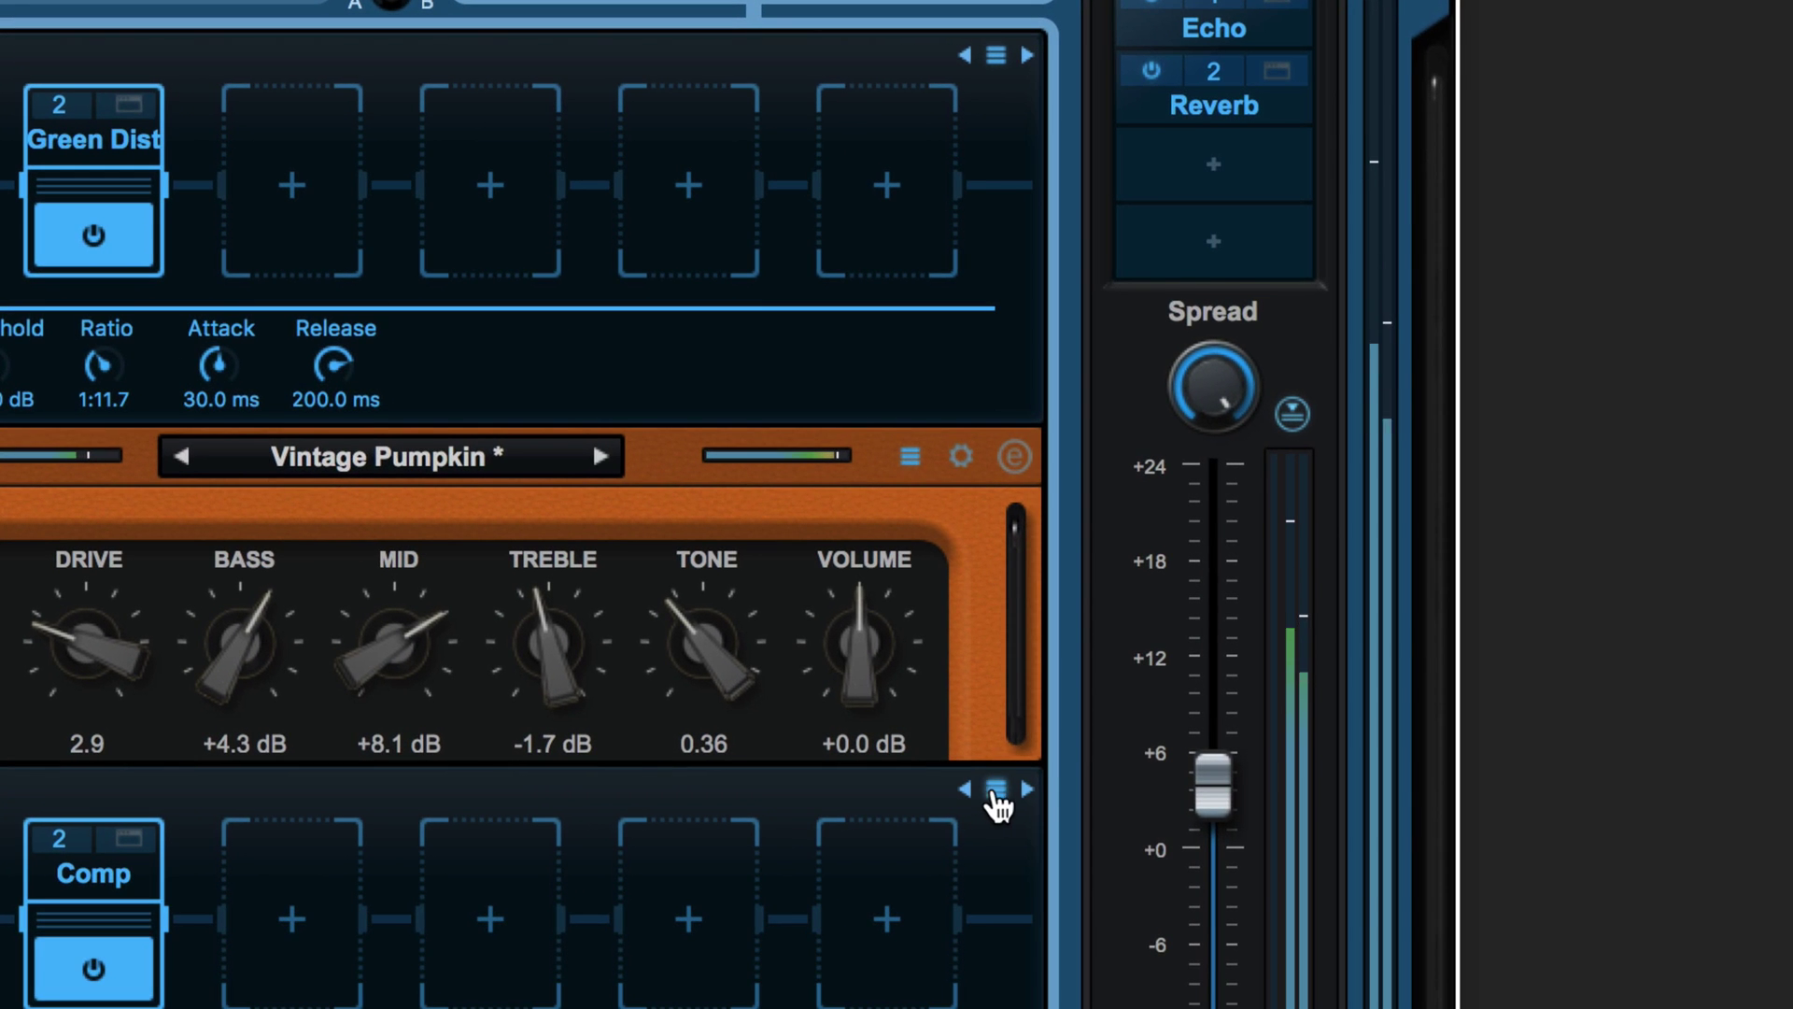
{"action": "left_click", "coordinate": [997, 791]}
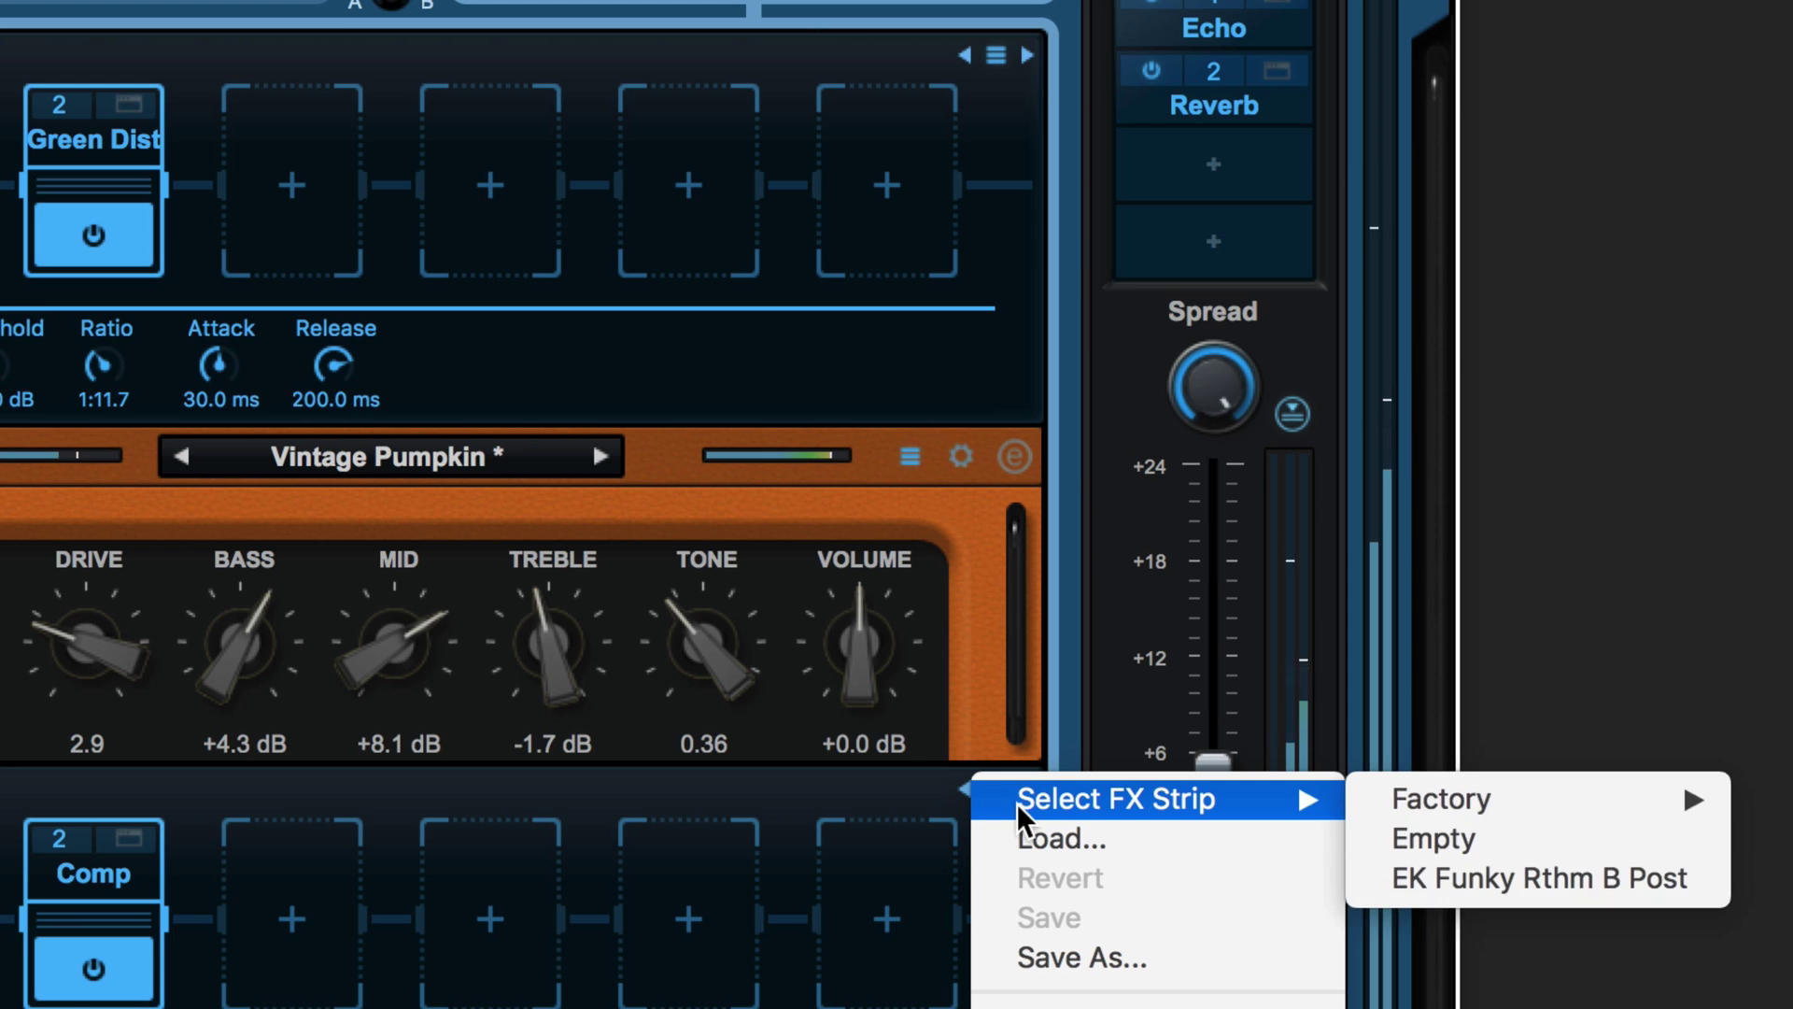
{"action": "left_click", "coordinate": [844, 792]}
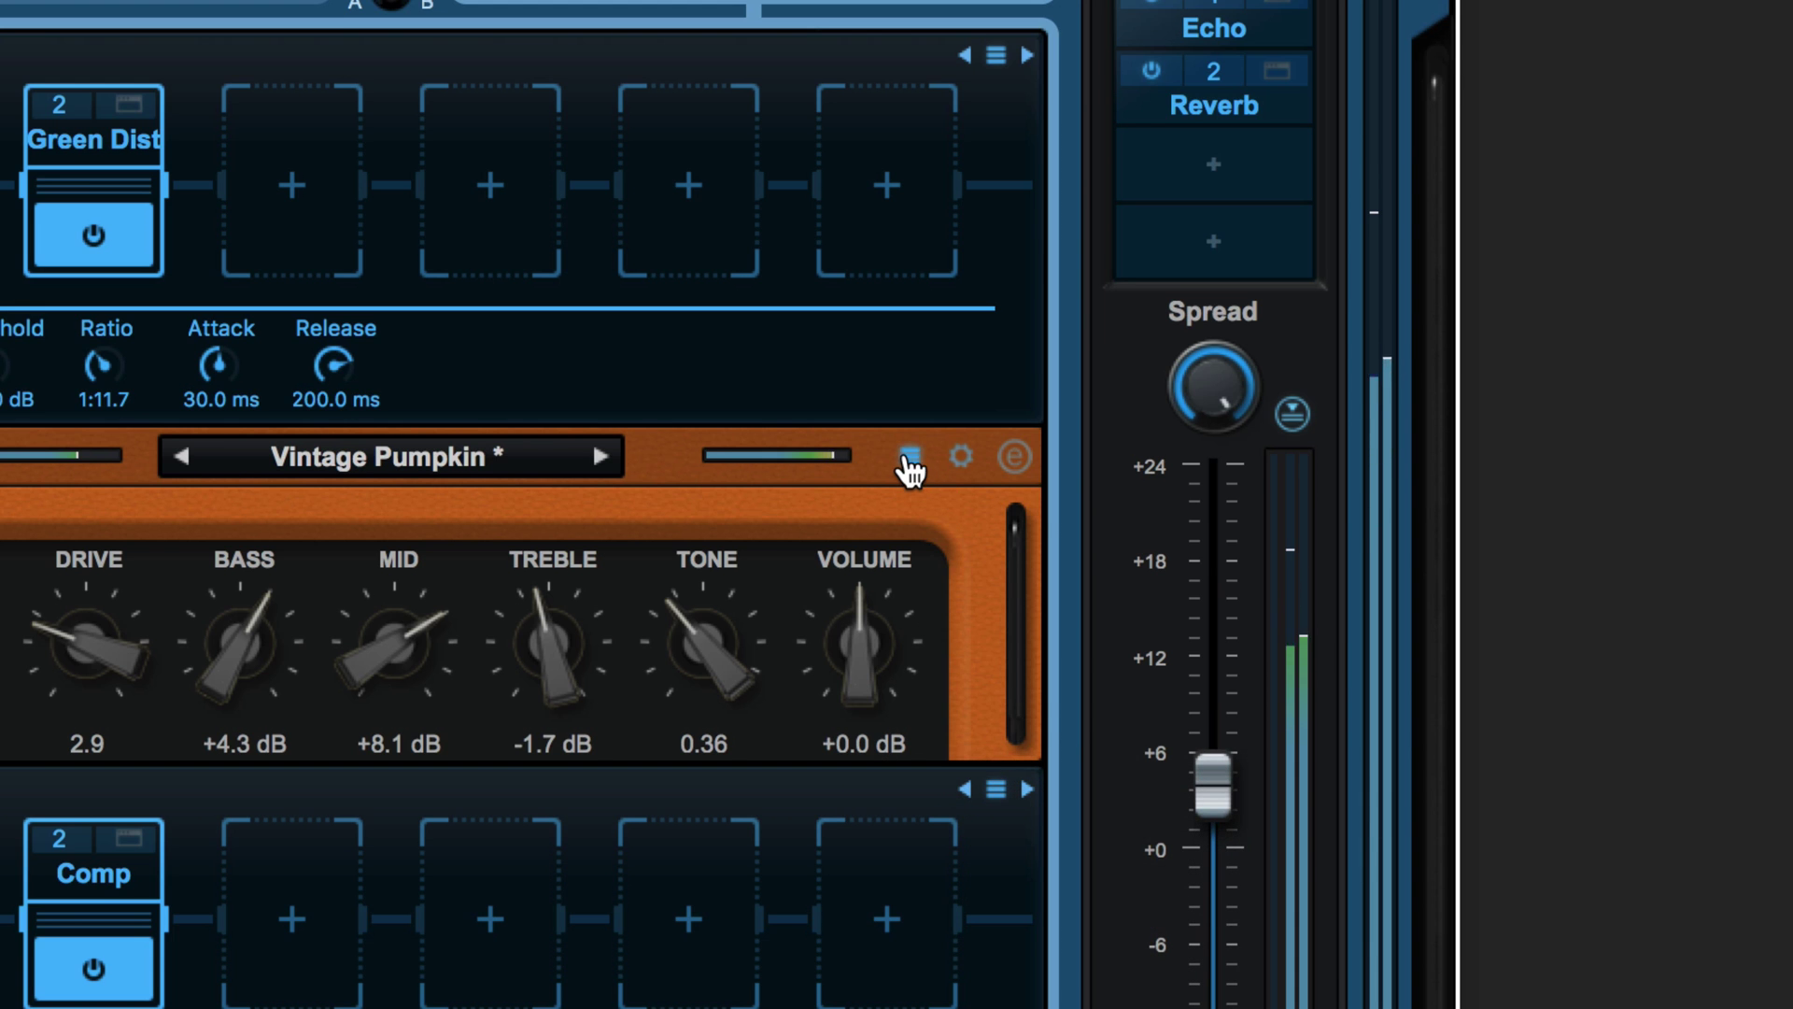
{"action": "left_click", "coordinate": [908, 458]}
{"action": "left_click", "coordinate": [766, 430]}
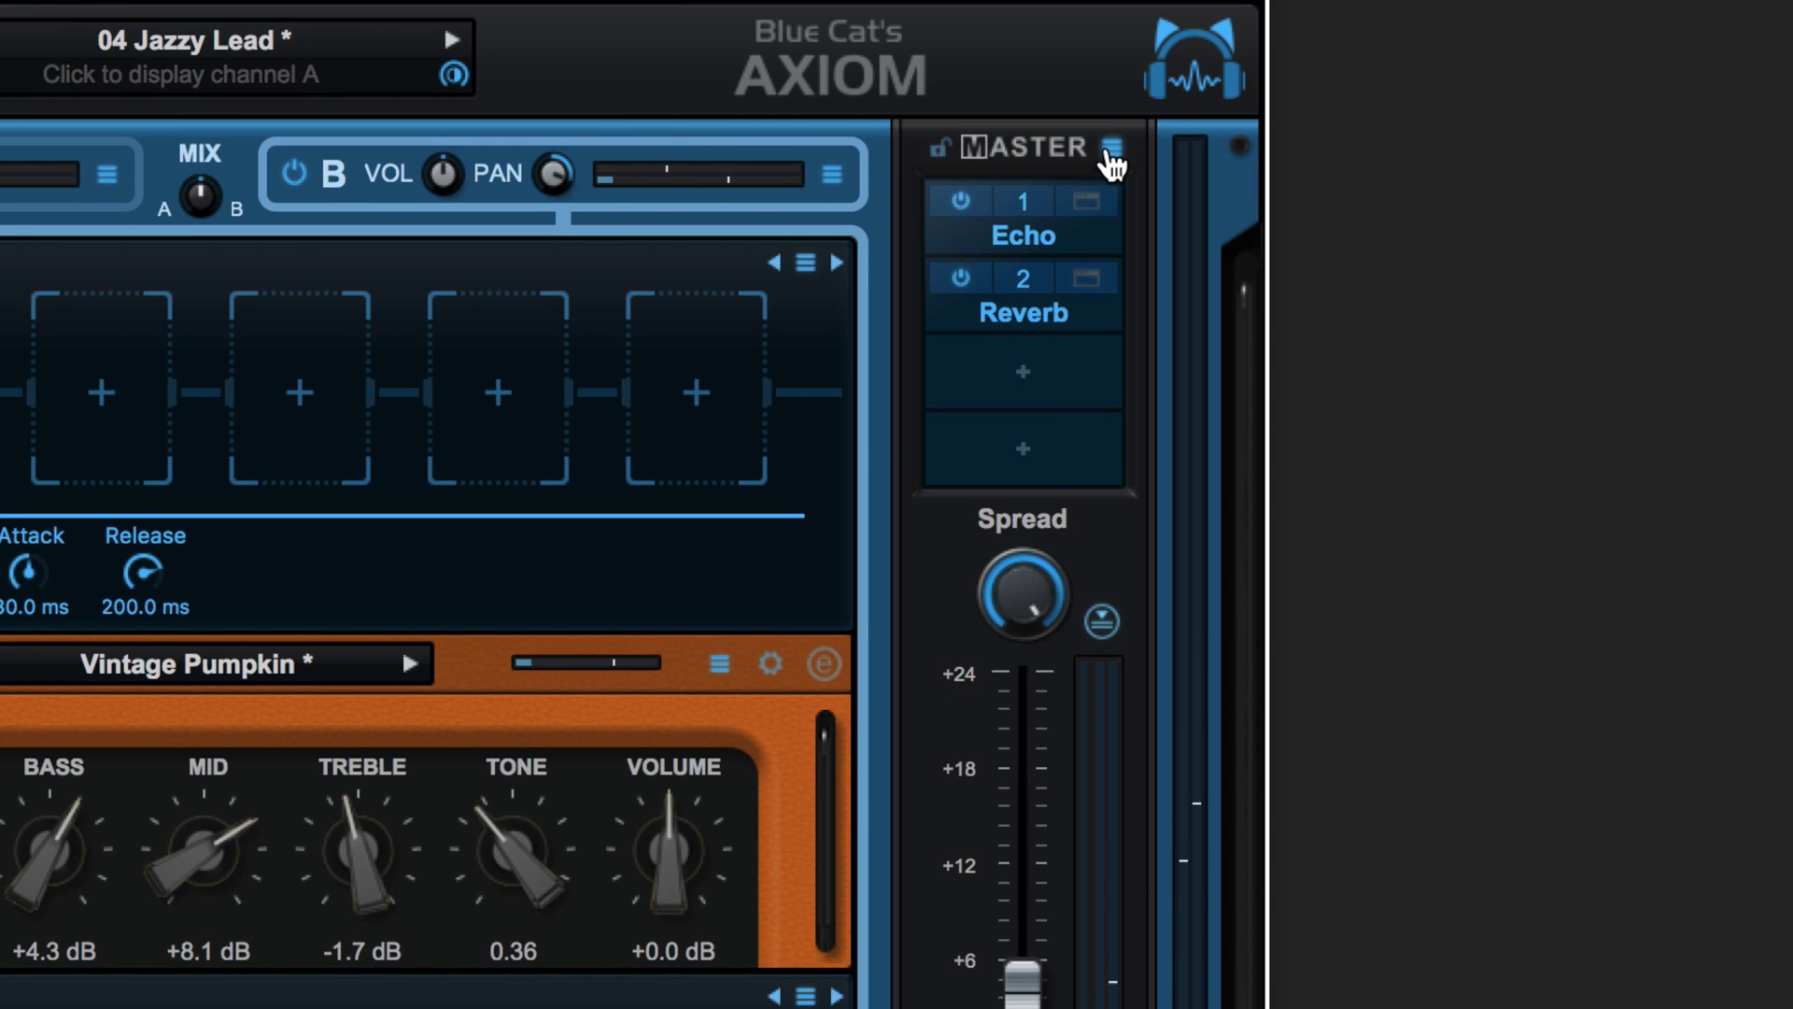
{"action": "left_click", "coordinate": [1125, 151]}
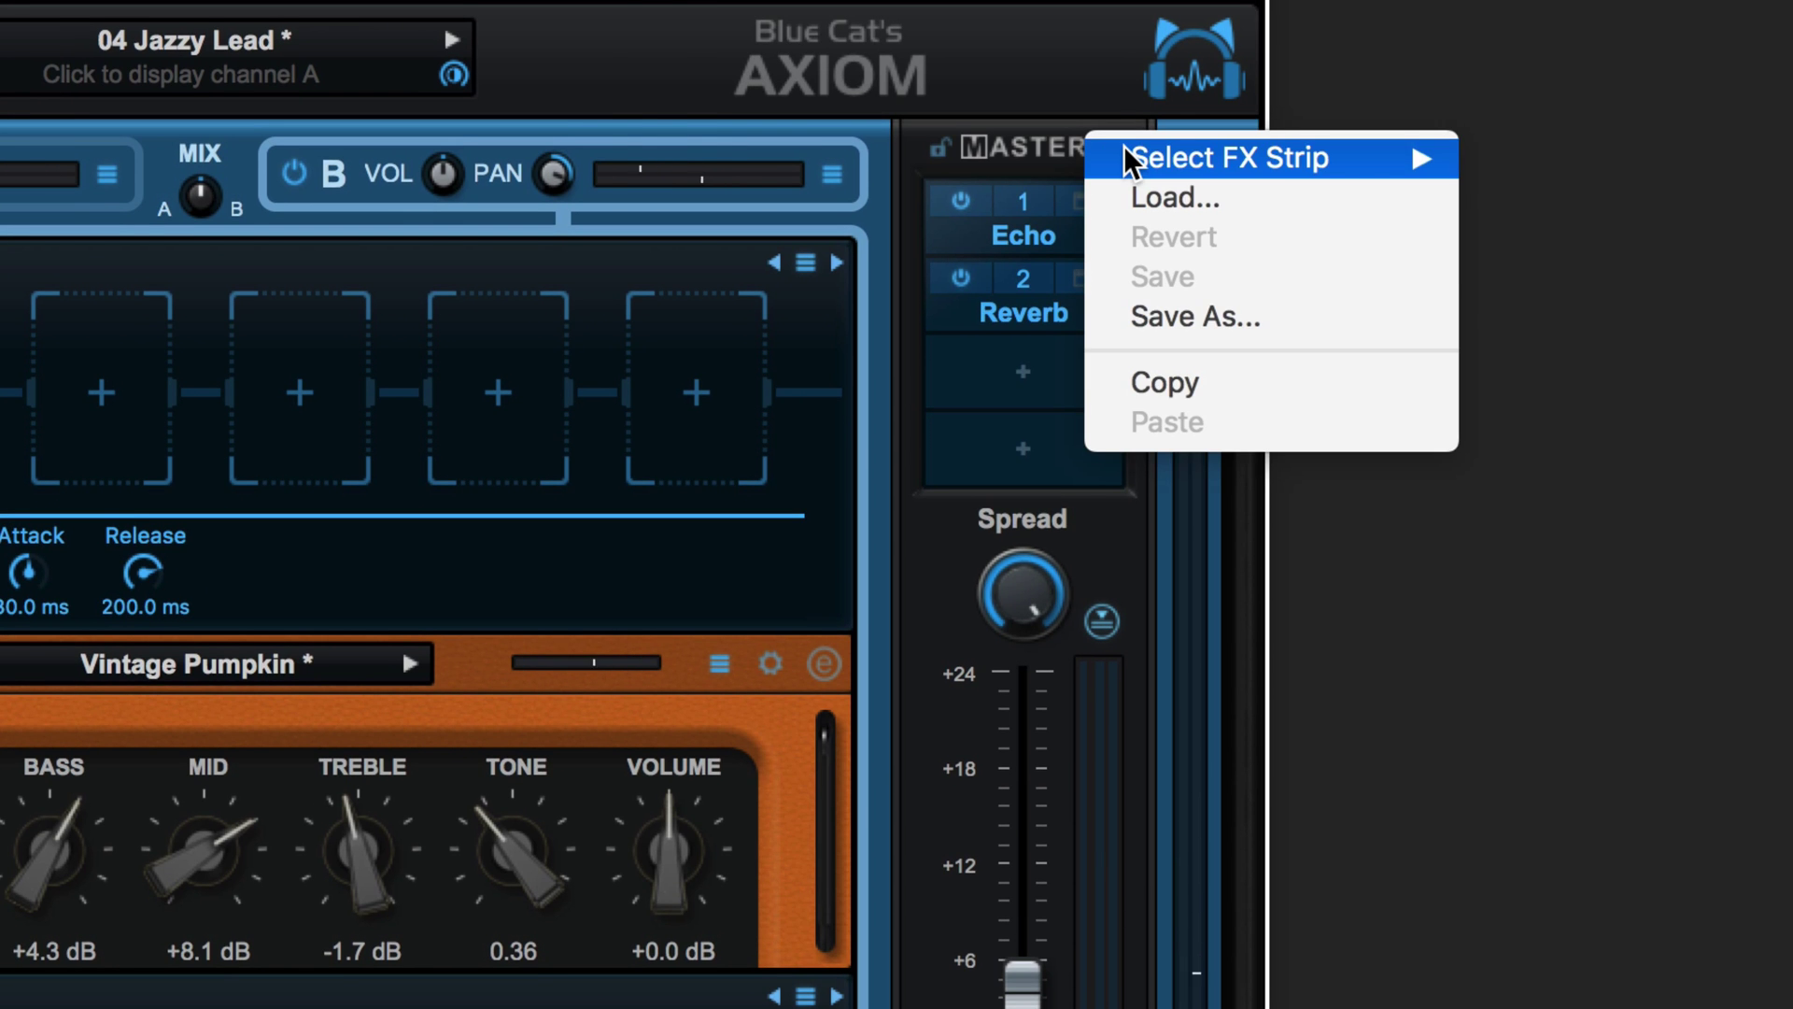
{"action": "left_click", "coordinate": [702, 254]}
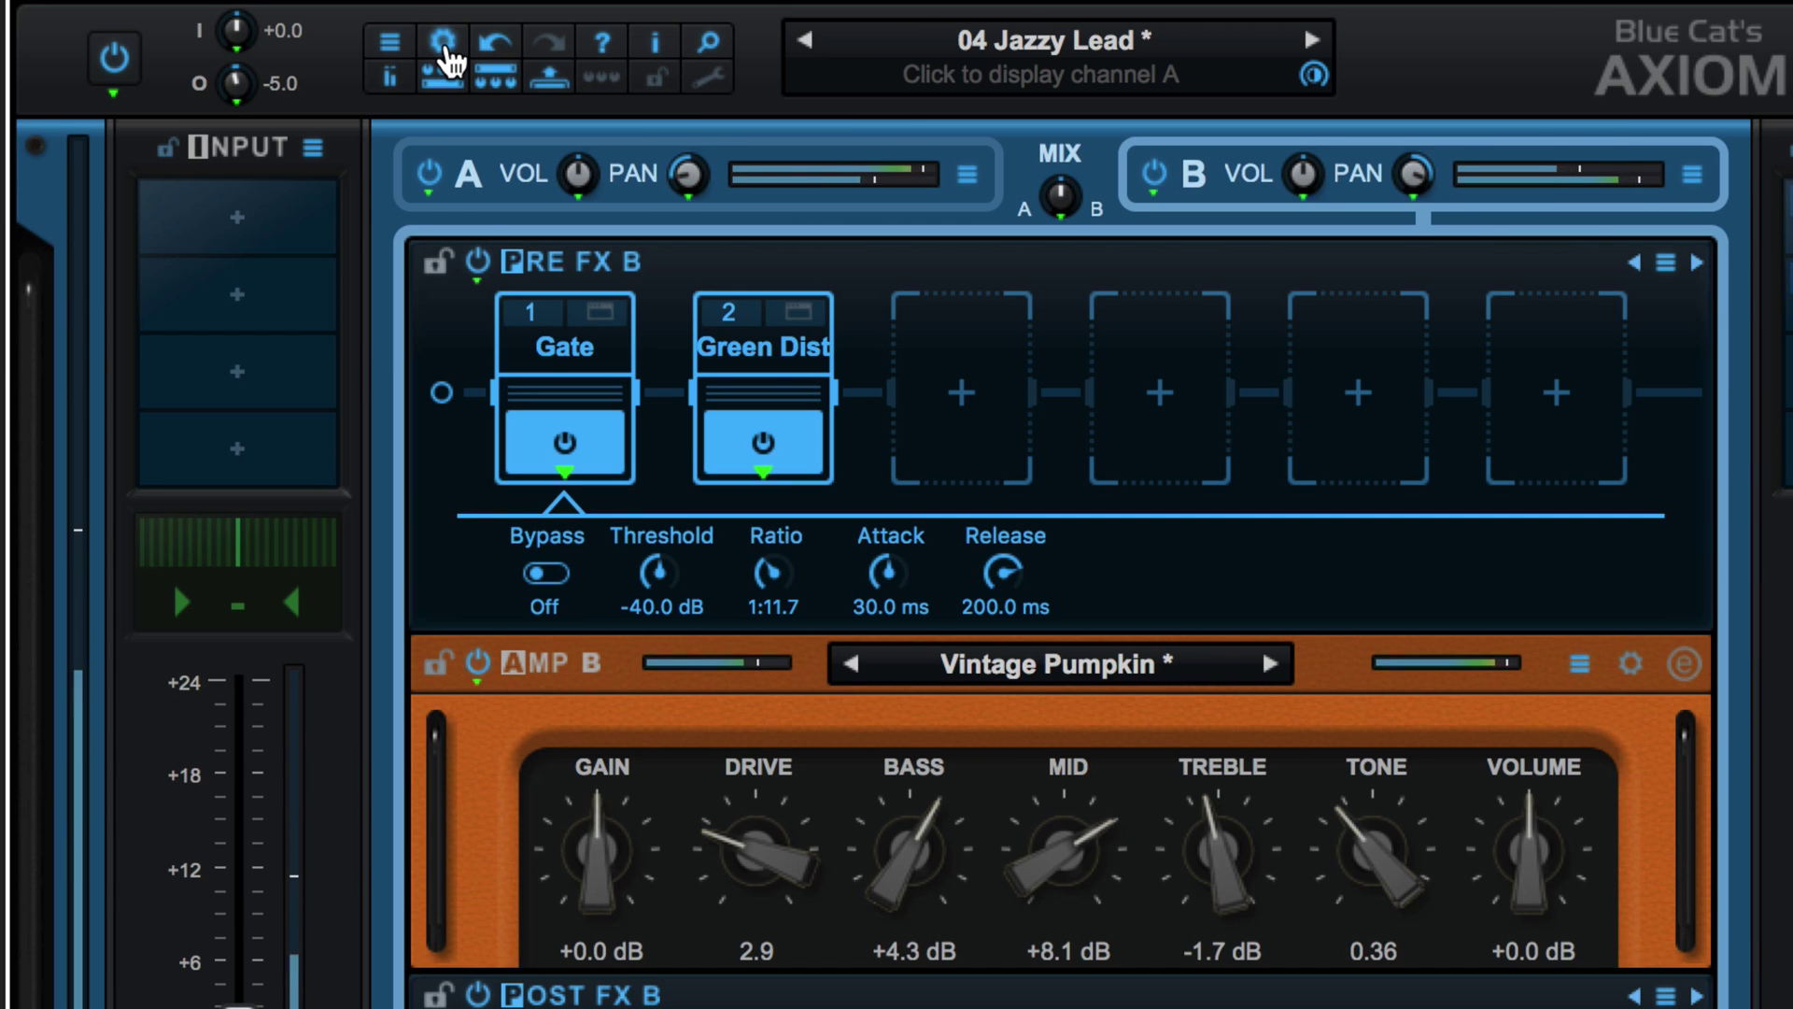
{"action": "left_click", "coordinate": [445, 54]}
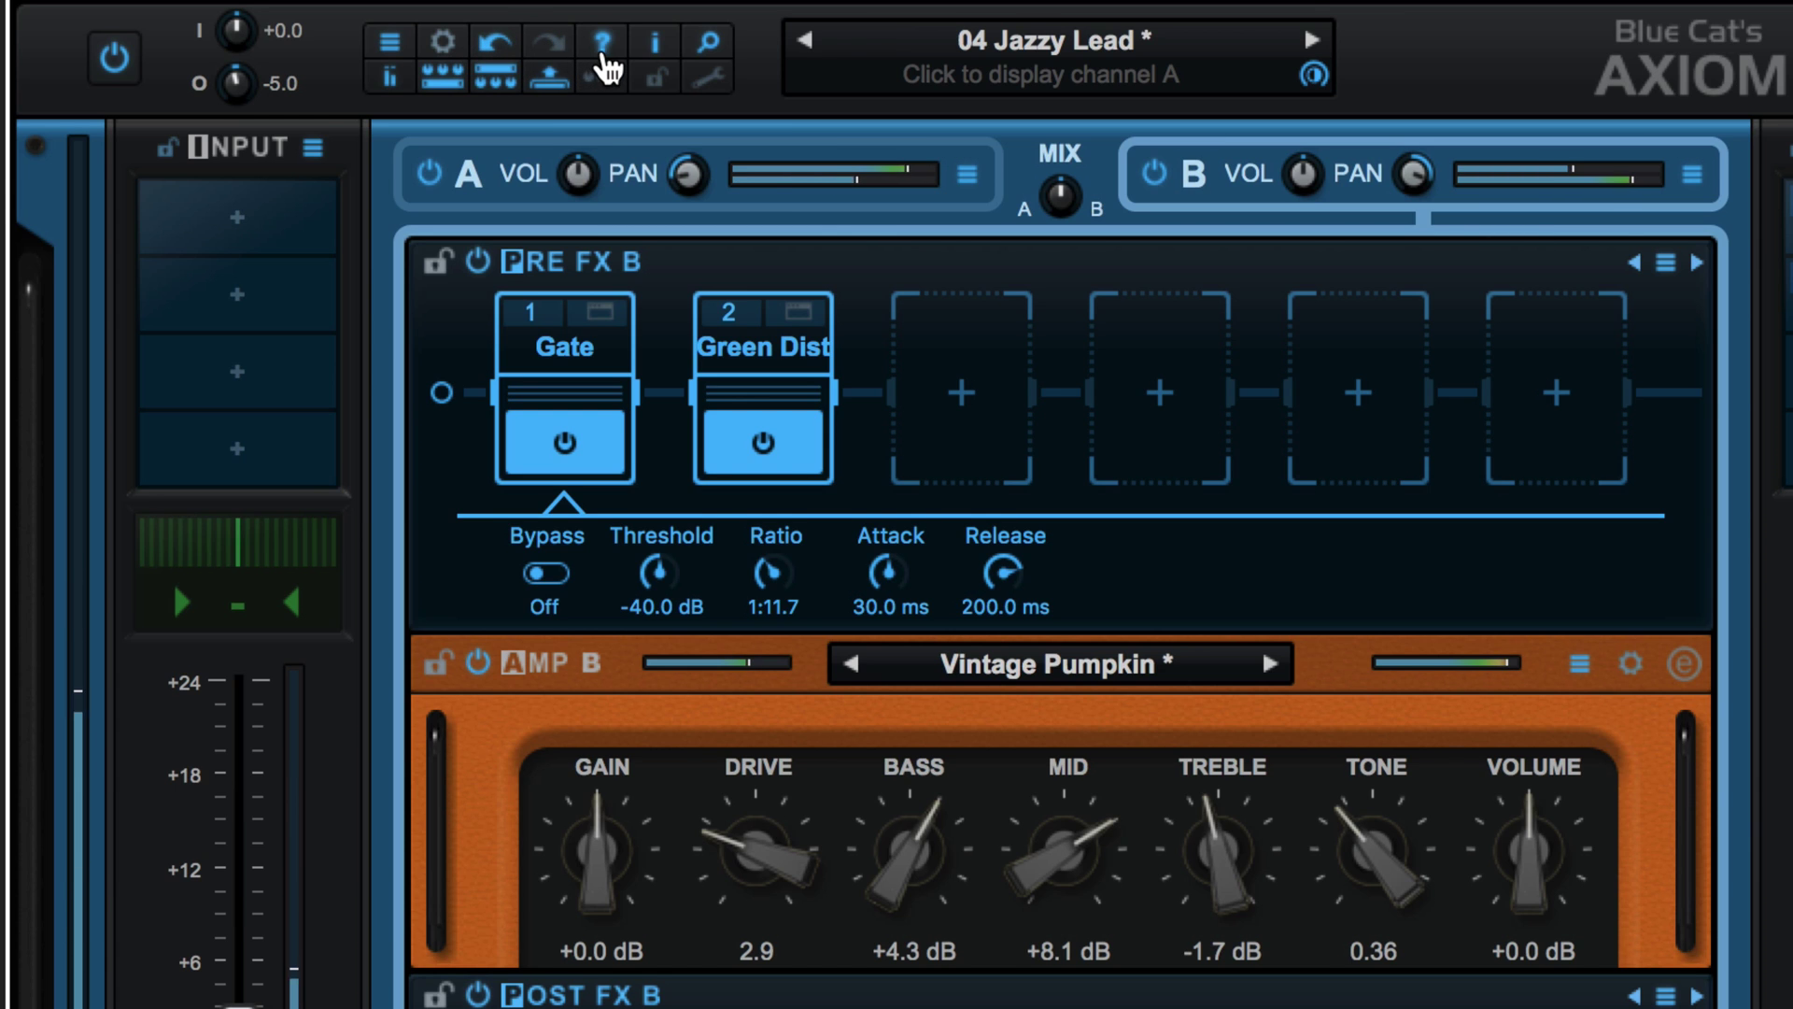
{"action": "left_click", "coordinate": [652, 49]}
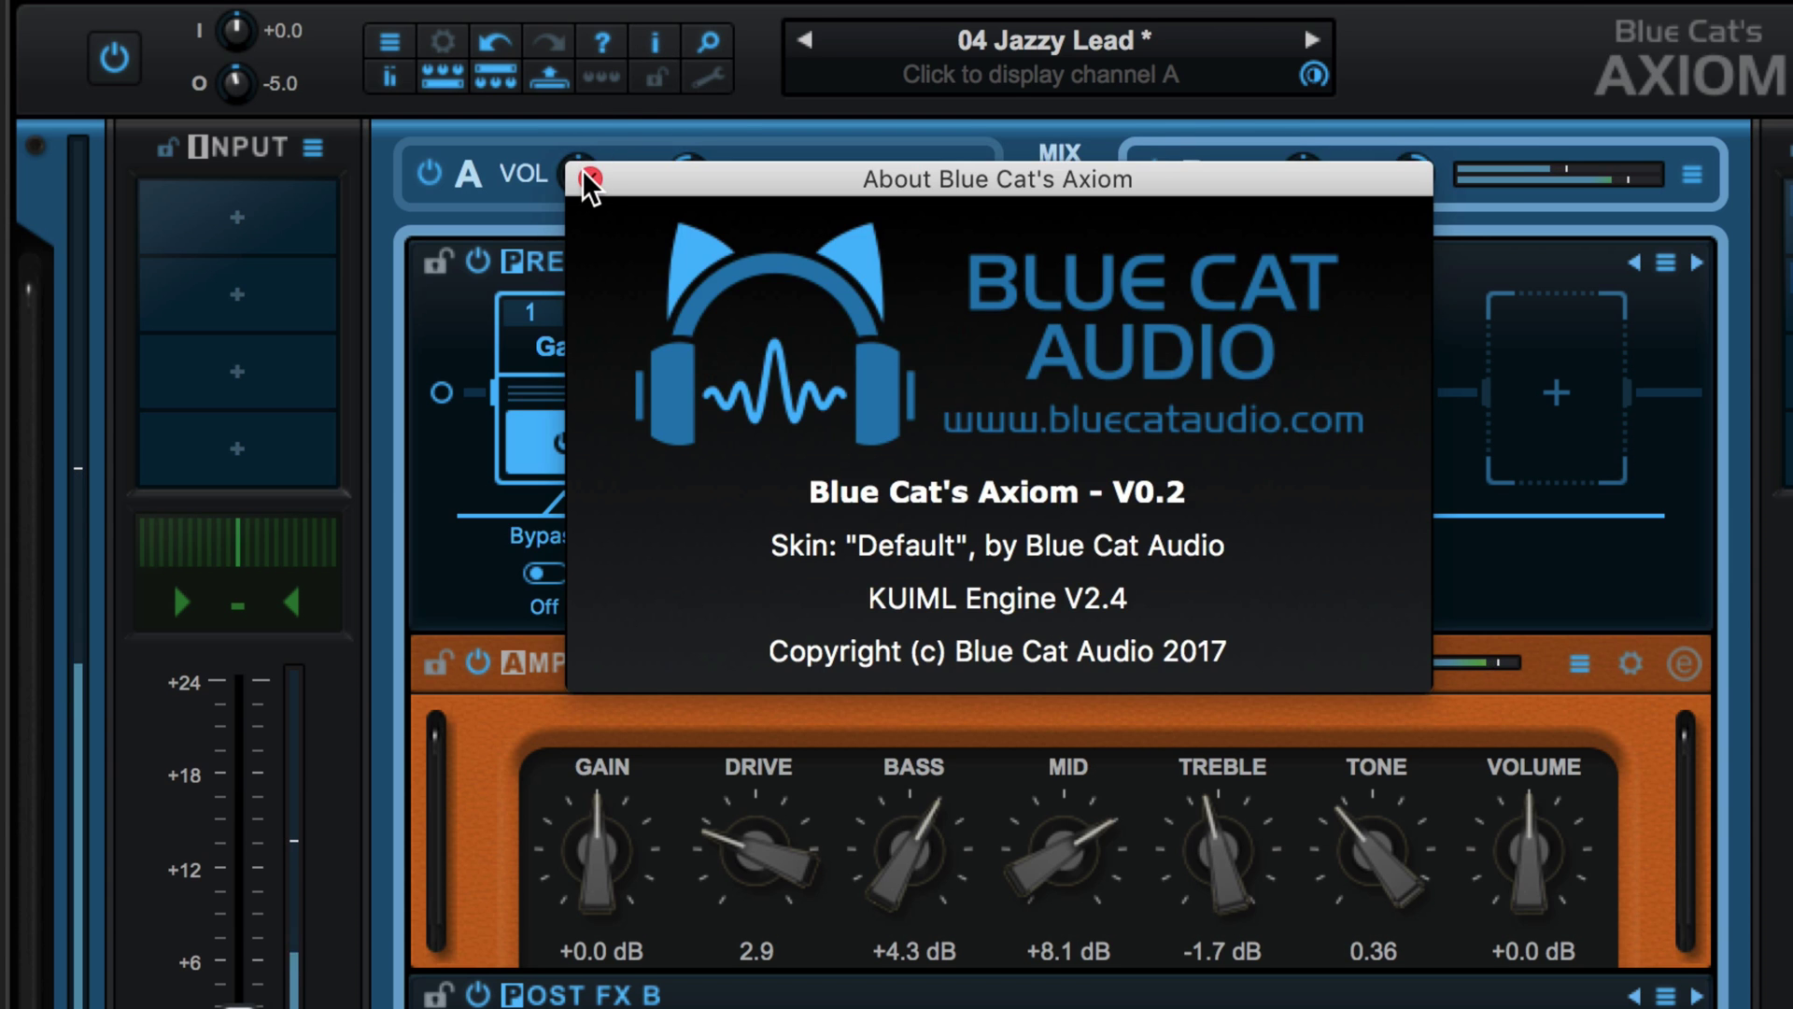
{"action": "left_click", "coordinate": [589, 176]}
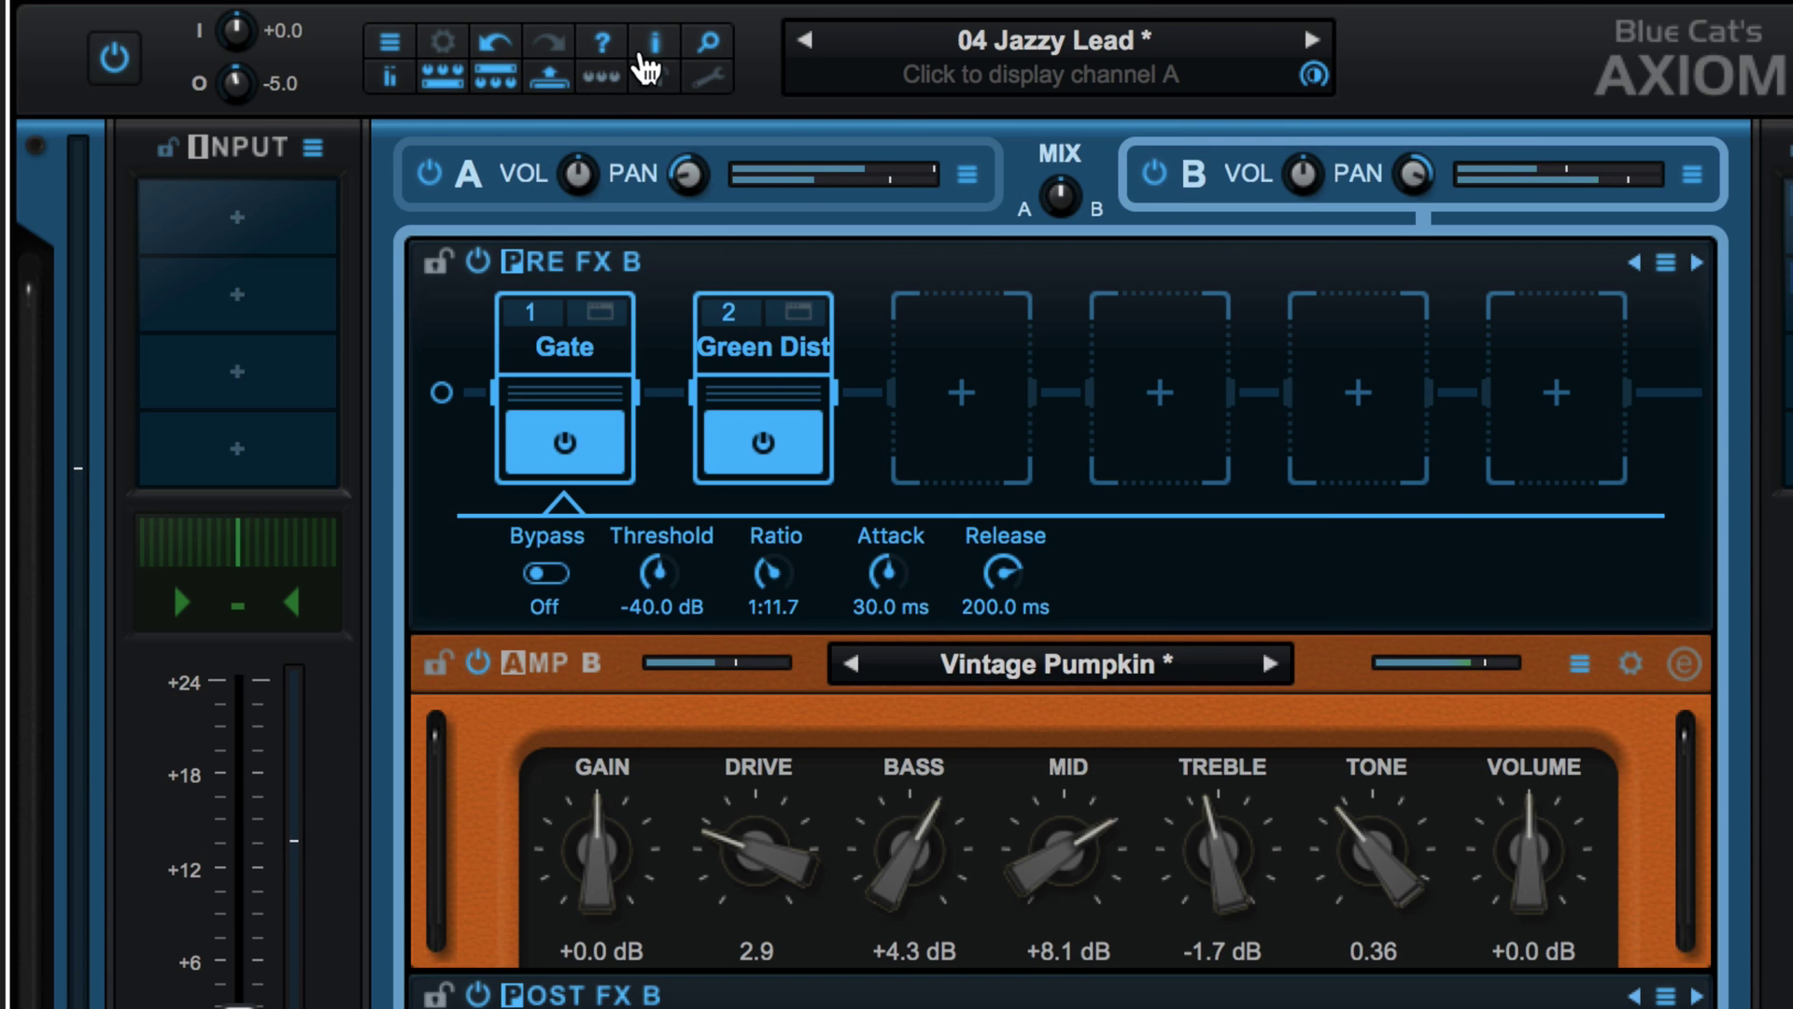
{"action": "left_click", "coordinate": [707, 51]}
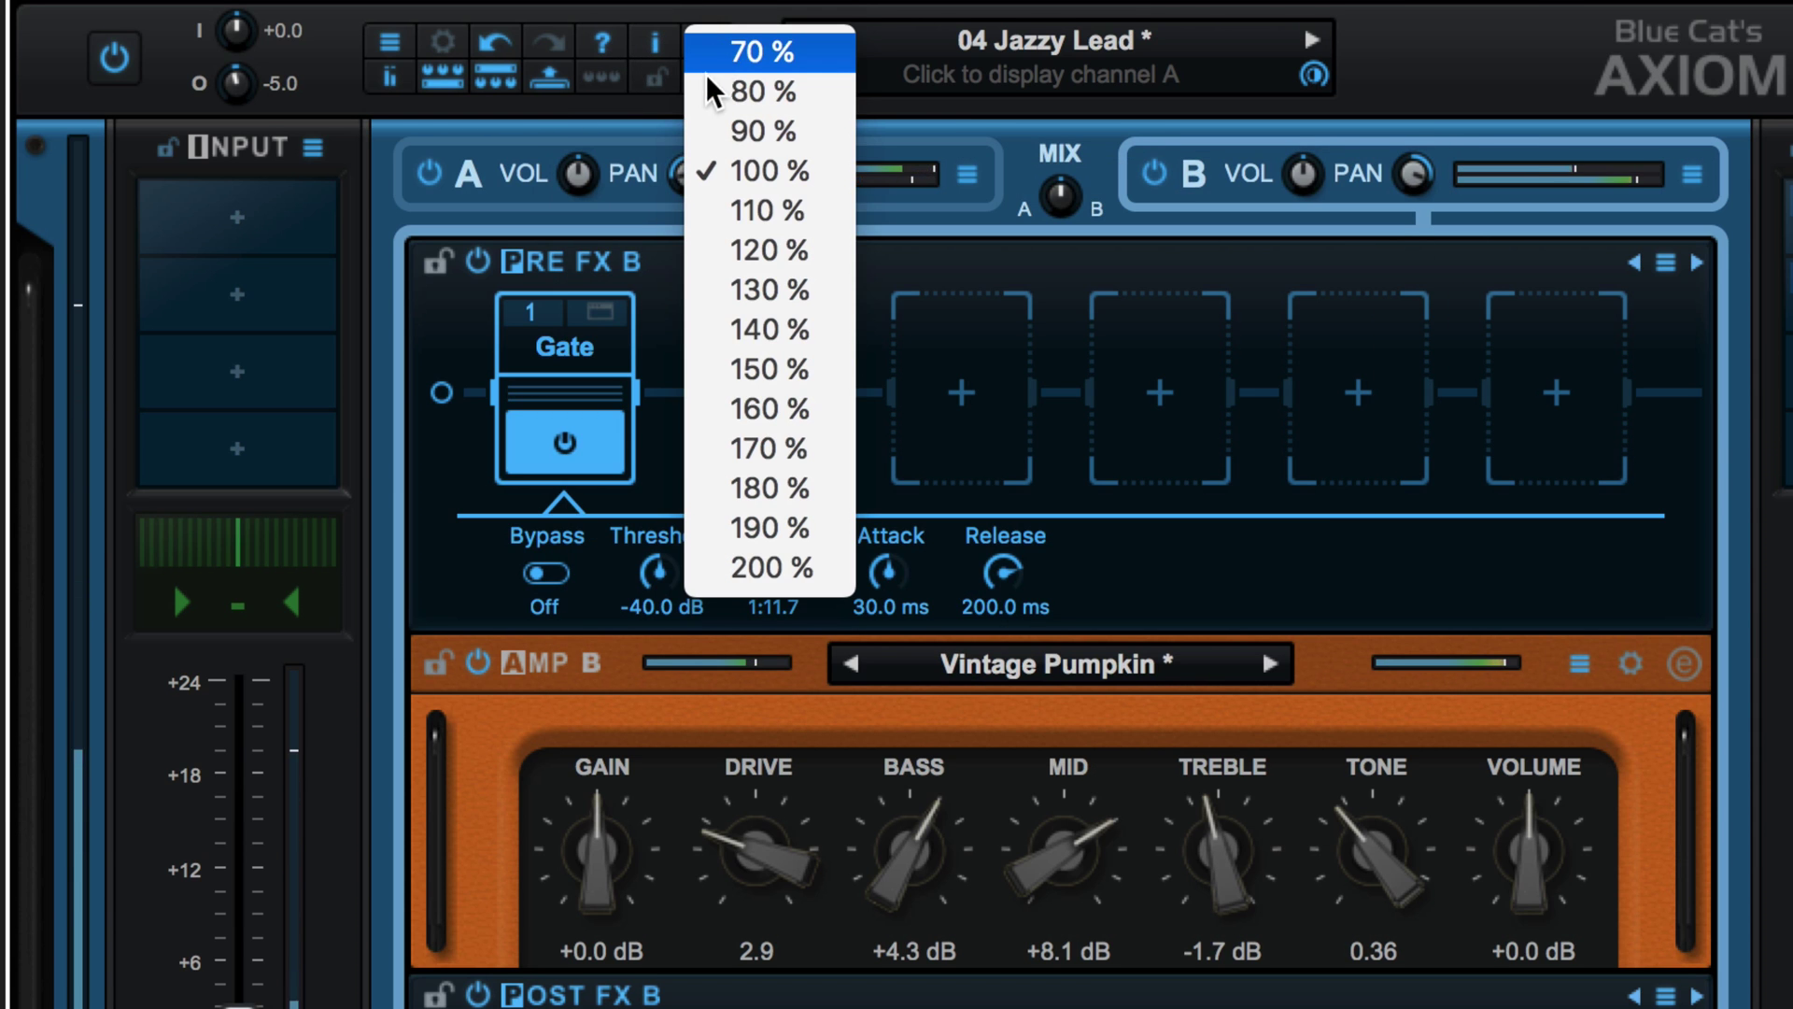
{"action": "left_click", "coordinate": [690, 7]}
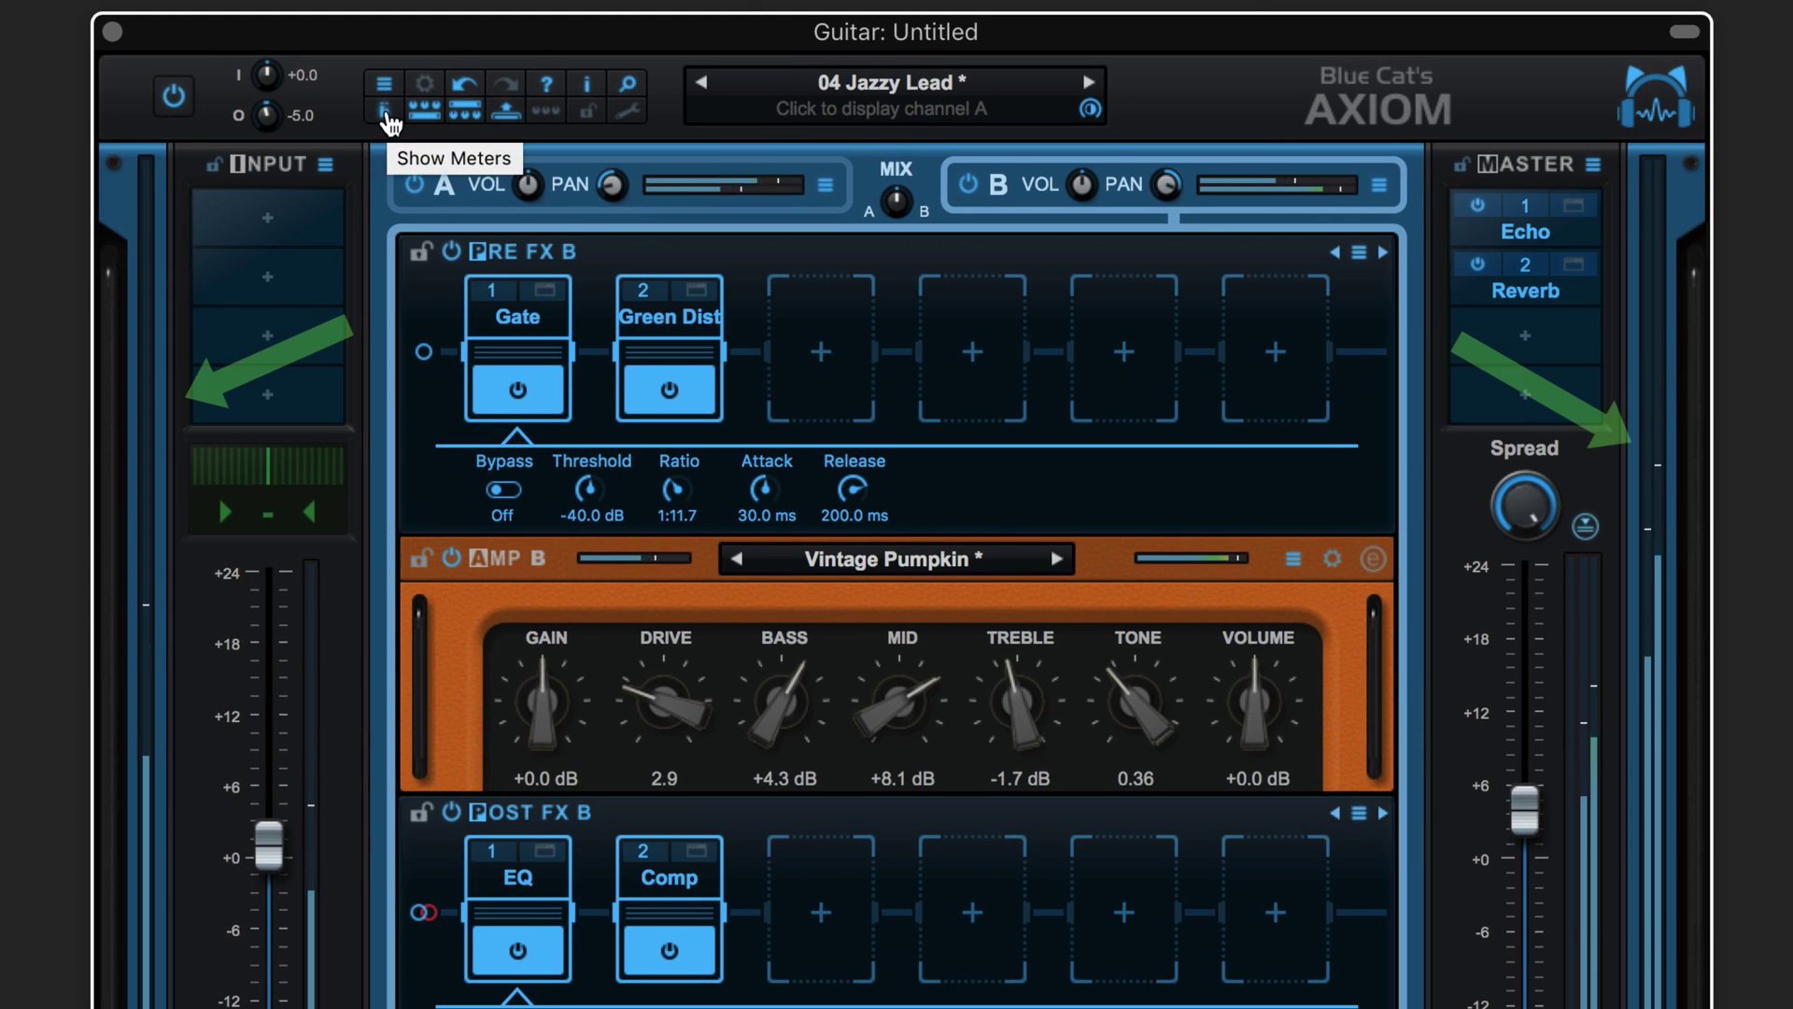
{"action": "left_click", "coordinate": [387, 114]}
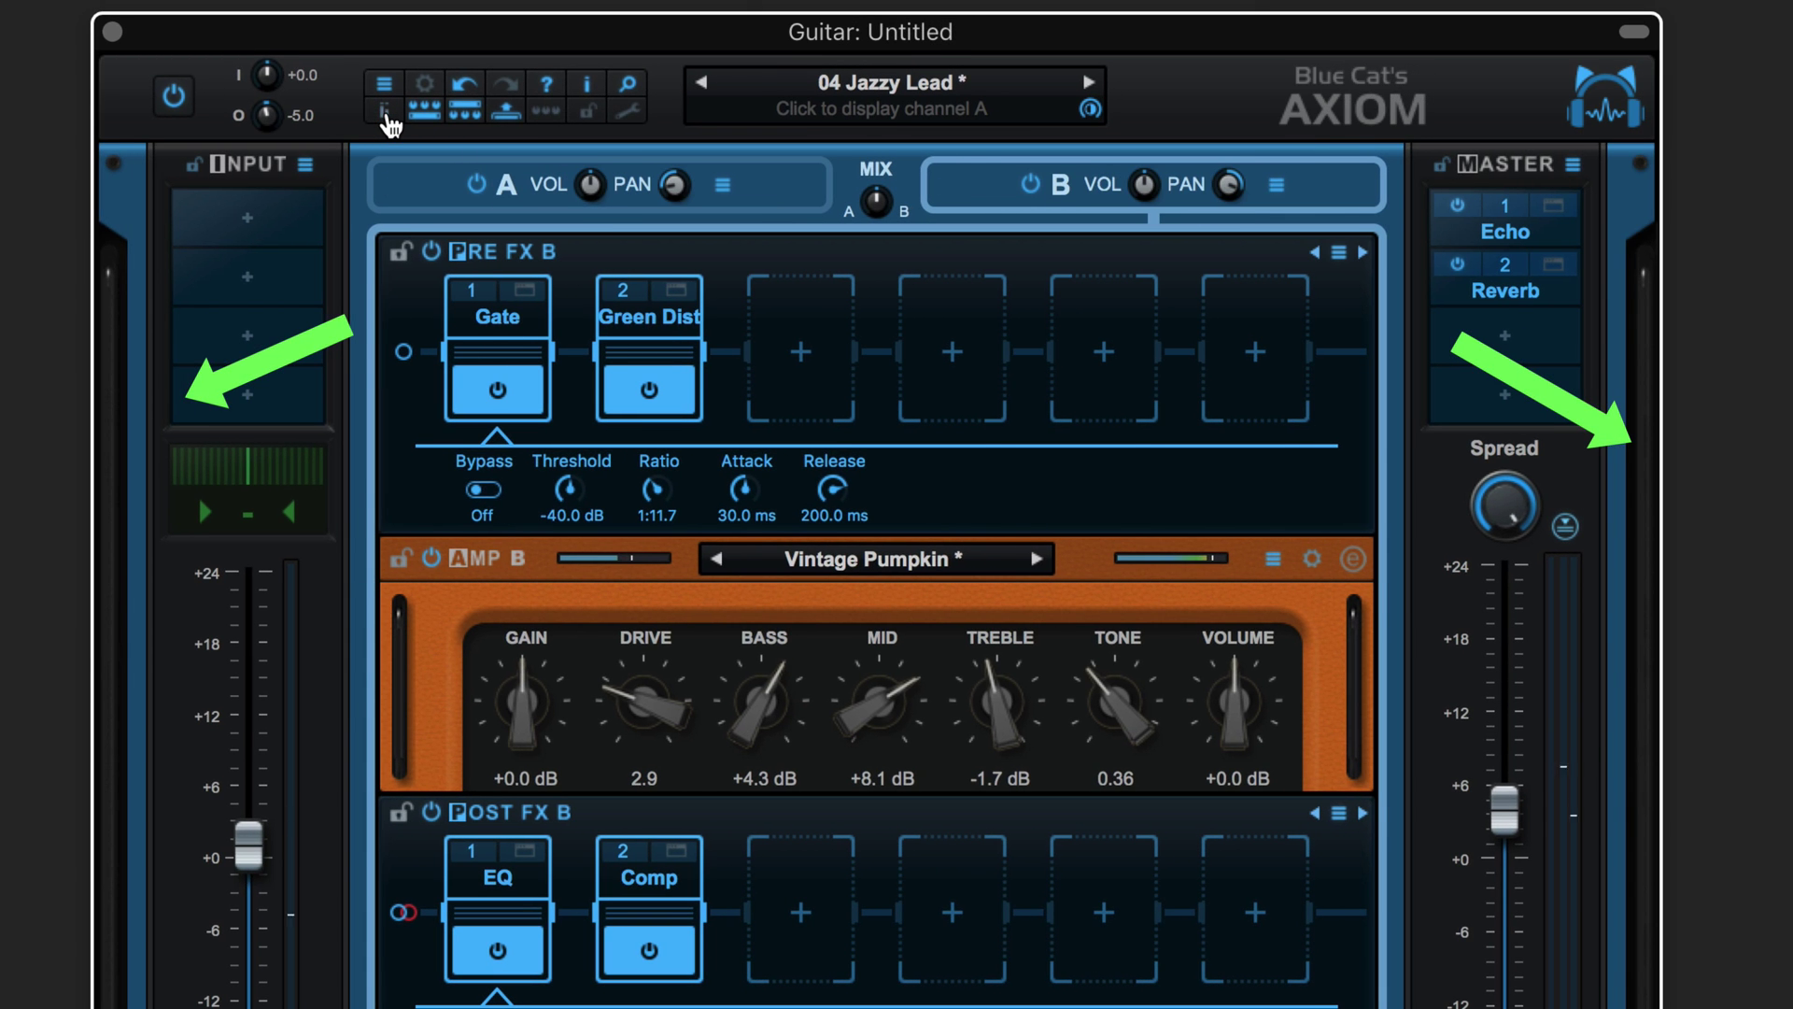
{"action": "left_click", "coordinate": [386, 114]}
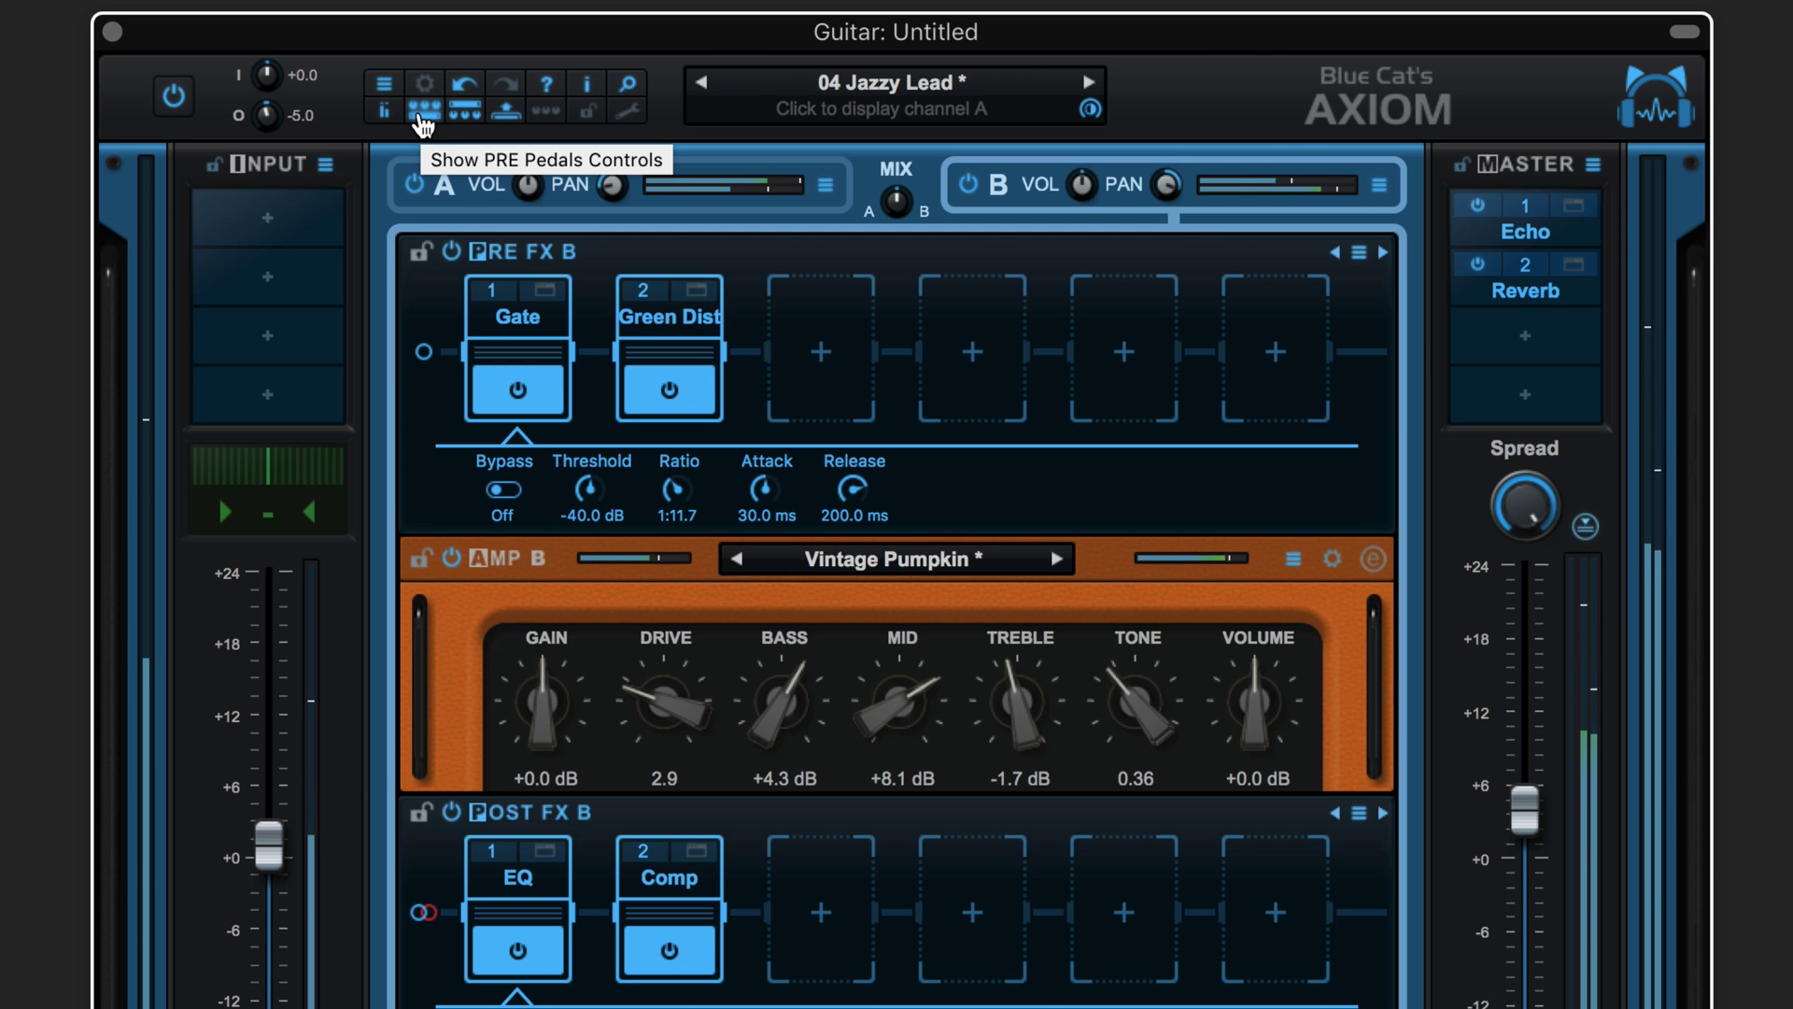
{"action": "left_click", "coordinate": [419, 112]}
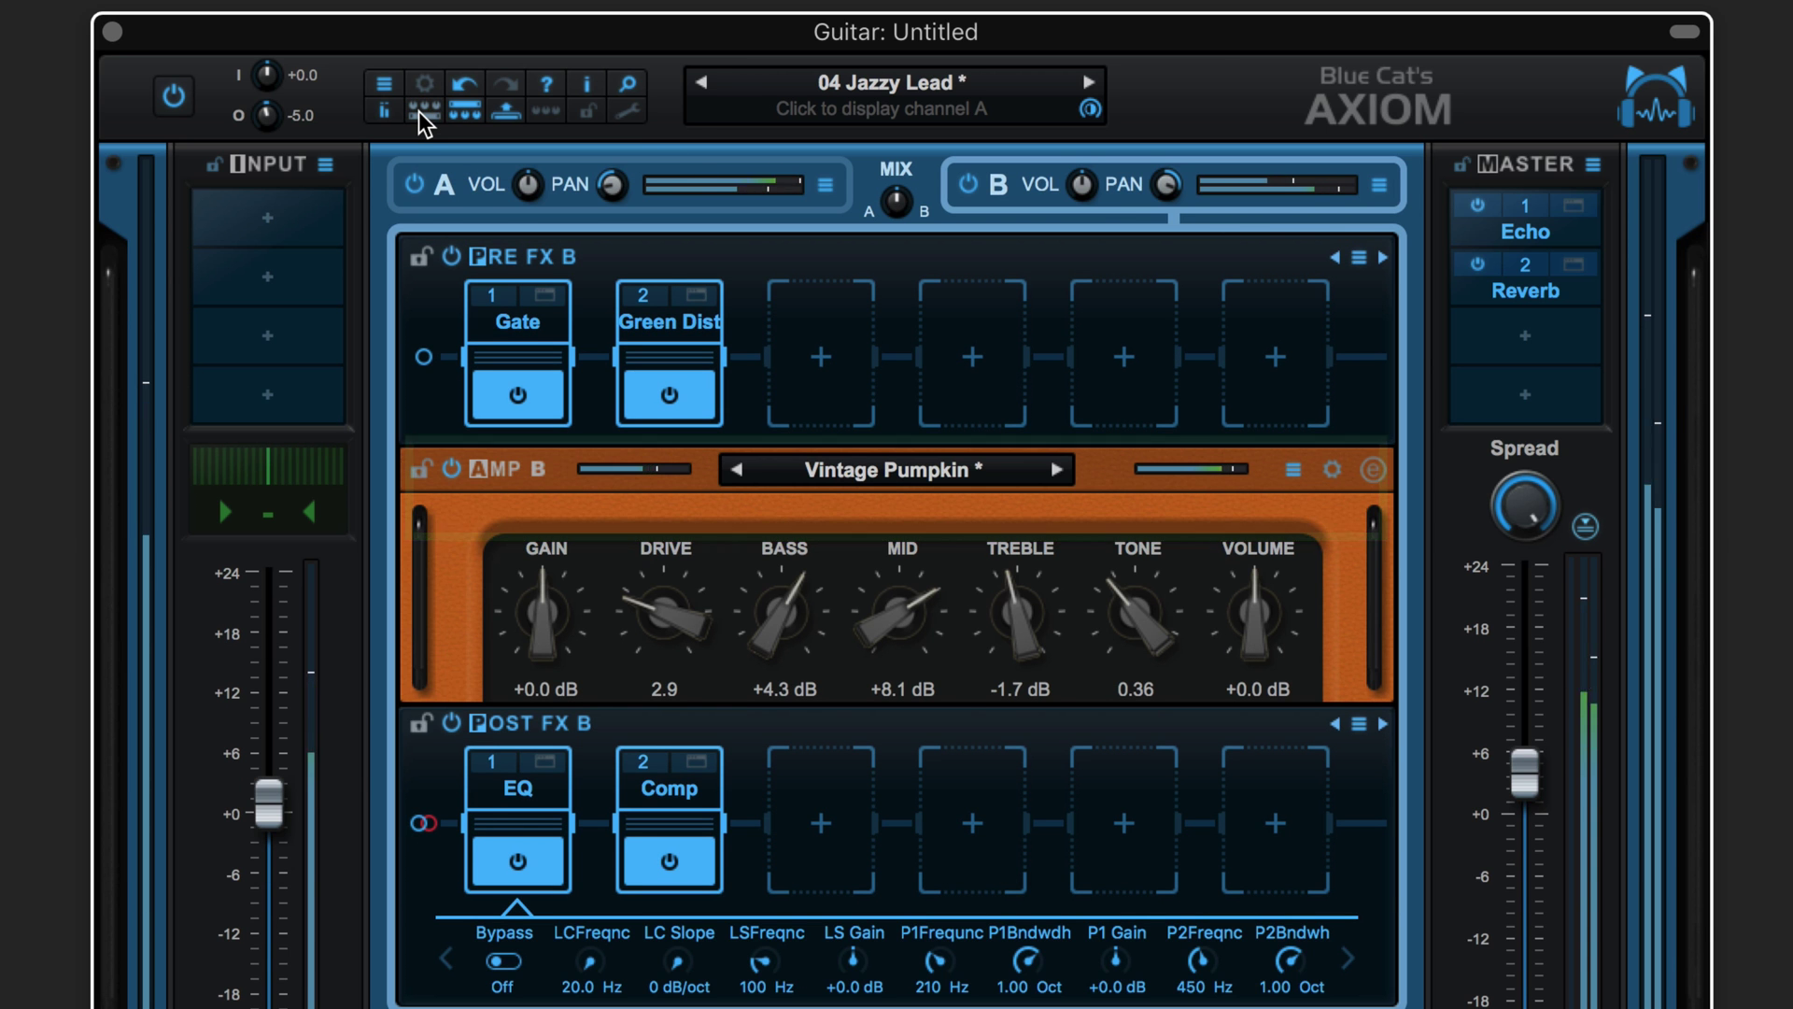
{"action": "left_click", "coordinate": [419, 112]}
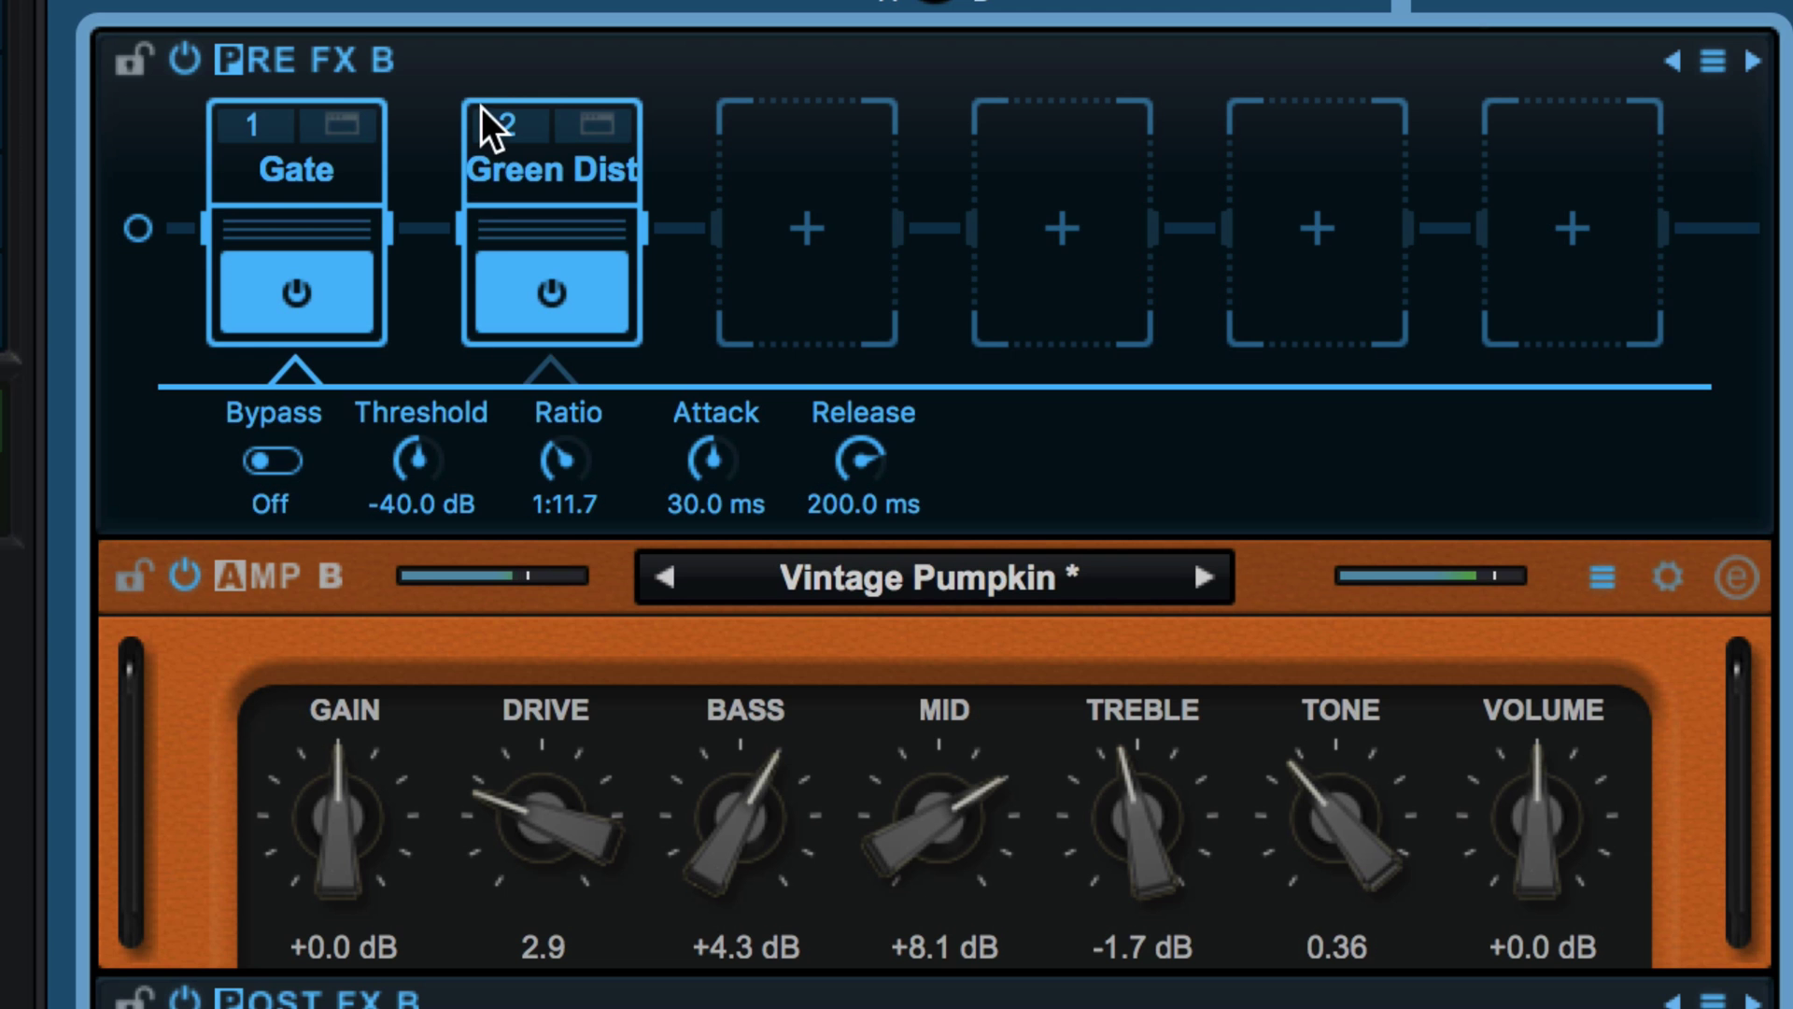
{"action": "left_click", "coordinate": [501, 112]}
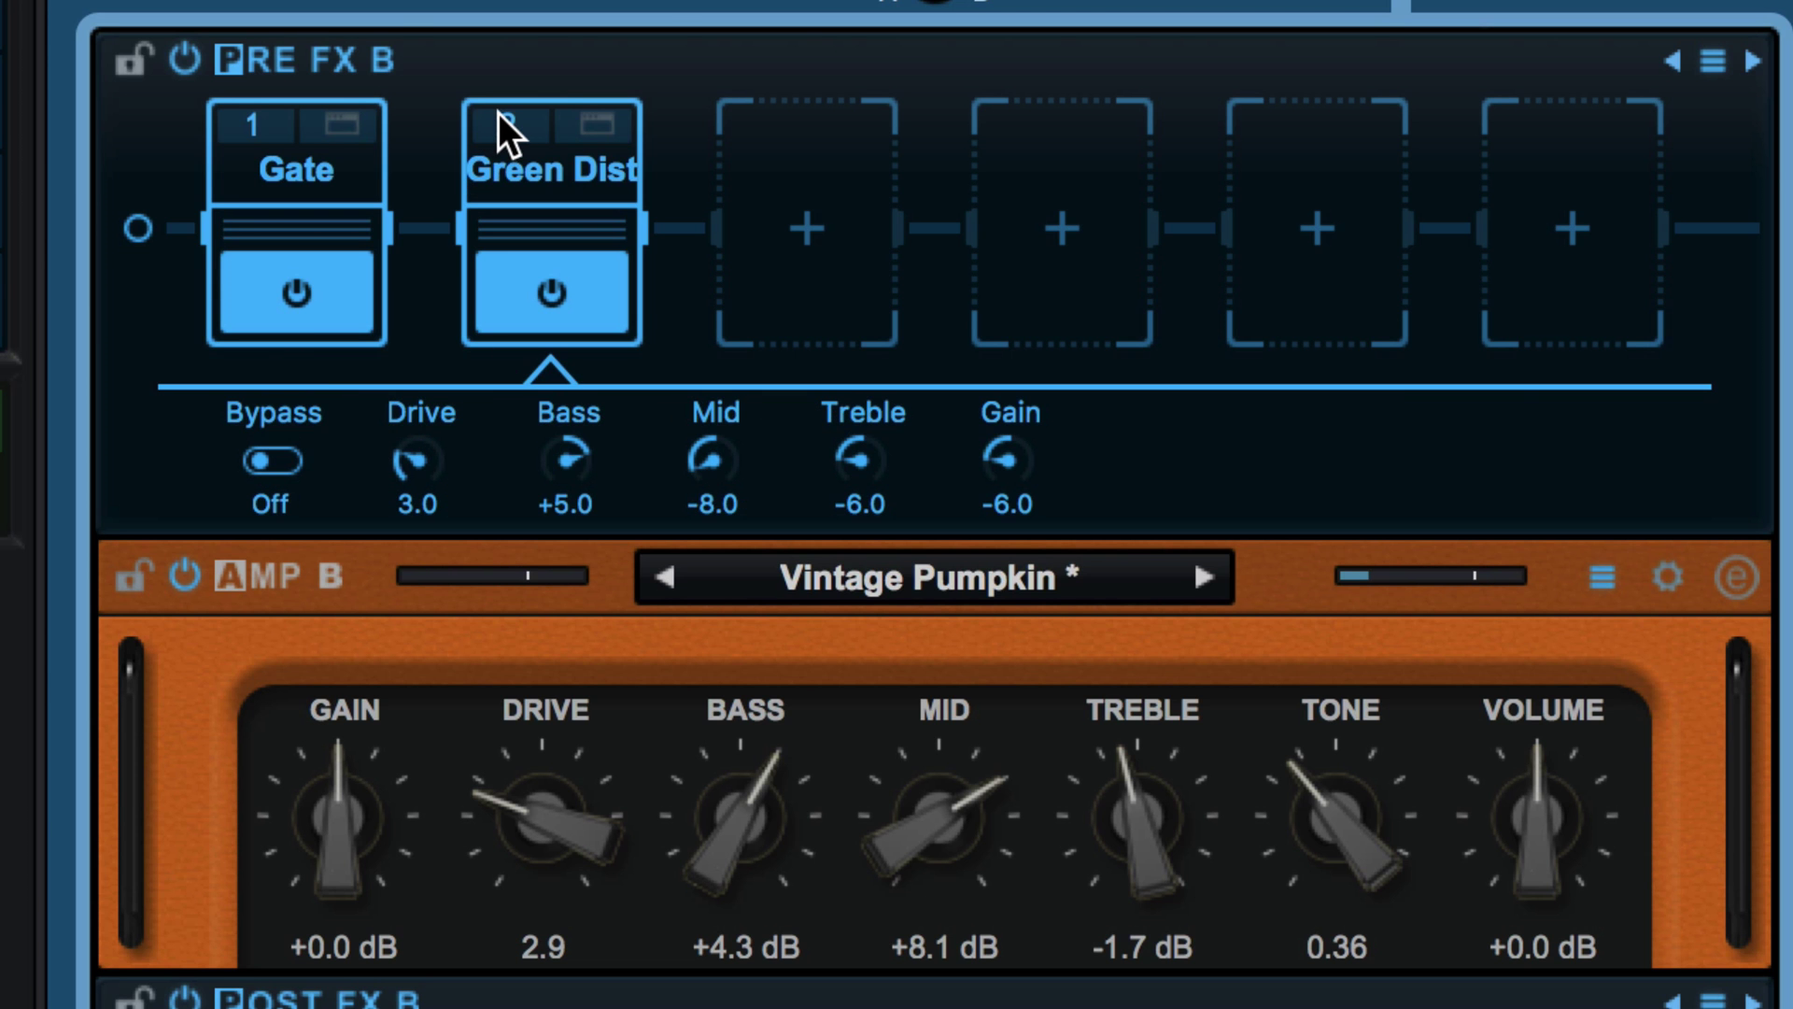
{"action": "left_click", "coordinate": [250, 120]}
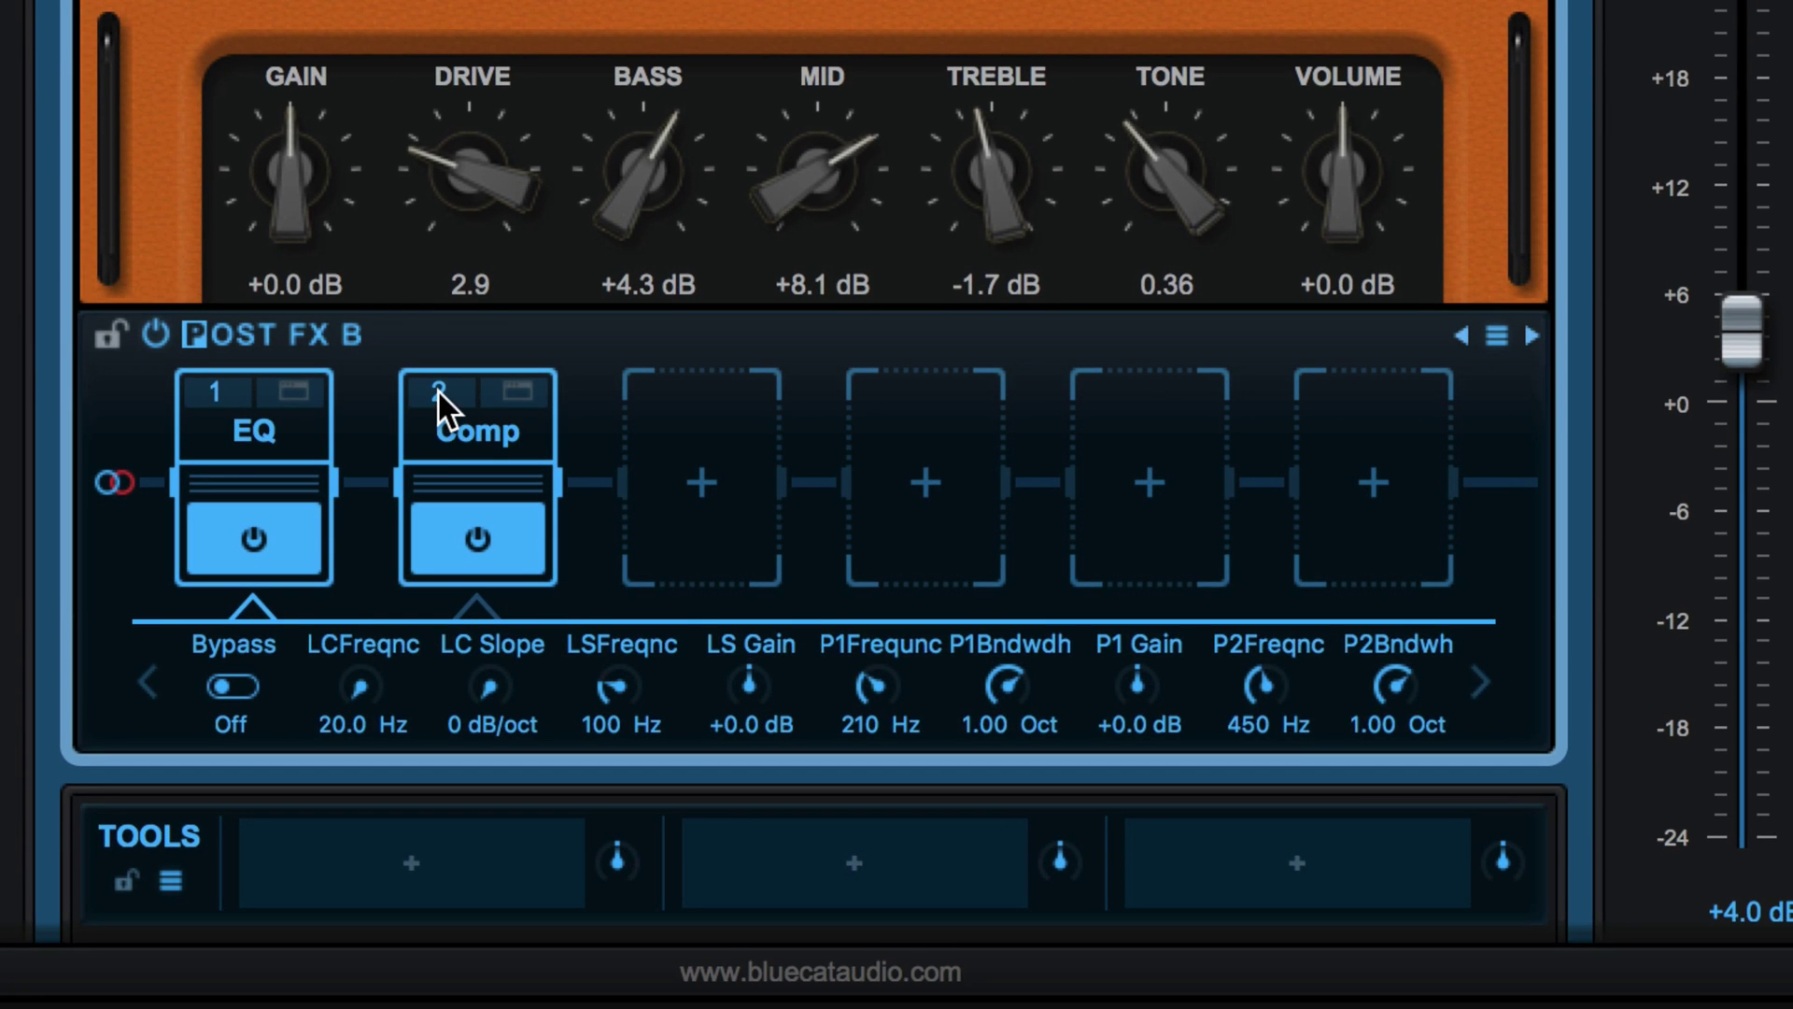
Step: View the Post FX B Comp and EQ pedals, toggle the tools rack and assigned controls, then lock Pre FX B
{"action": "left_click", "coordinate": [439, 397]}
{"action": "left_click", "coordinate": [207, 386]}
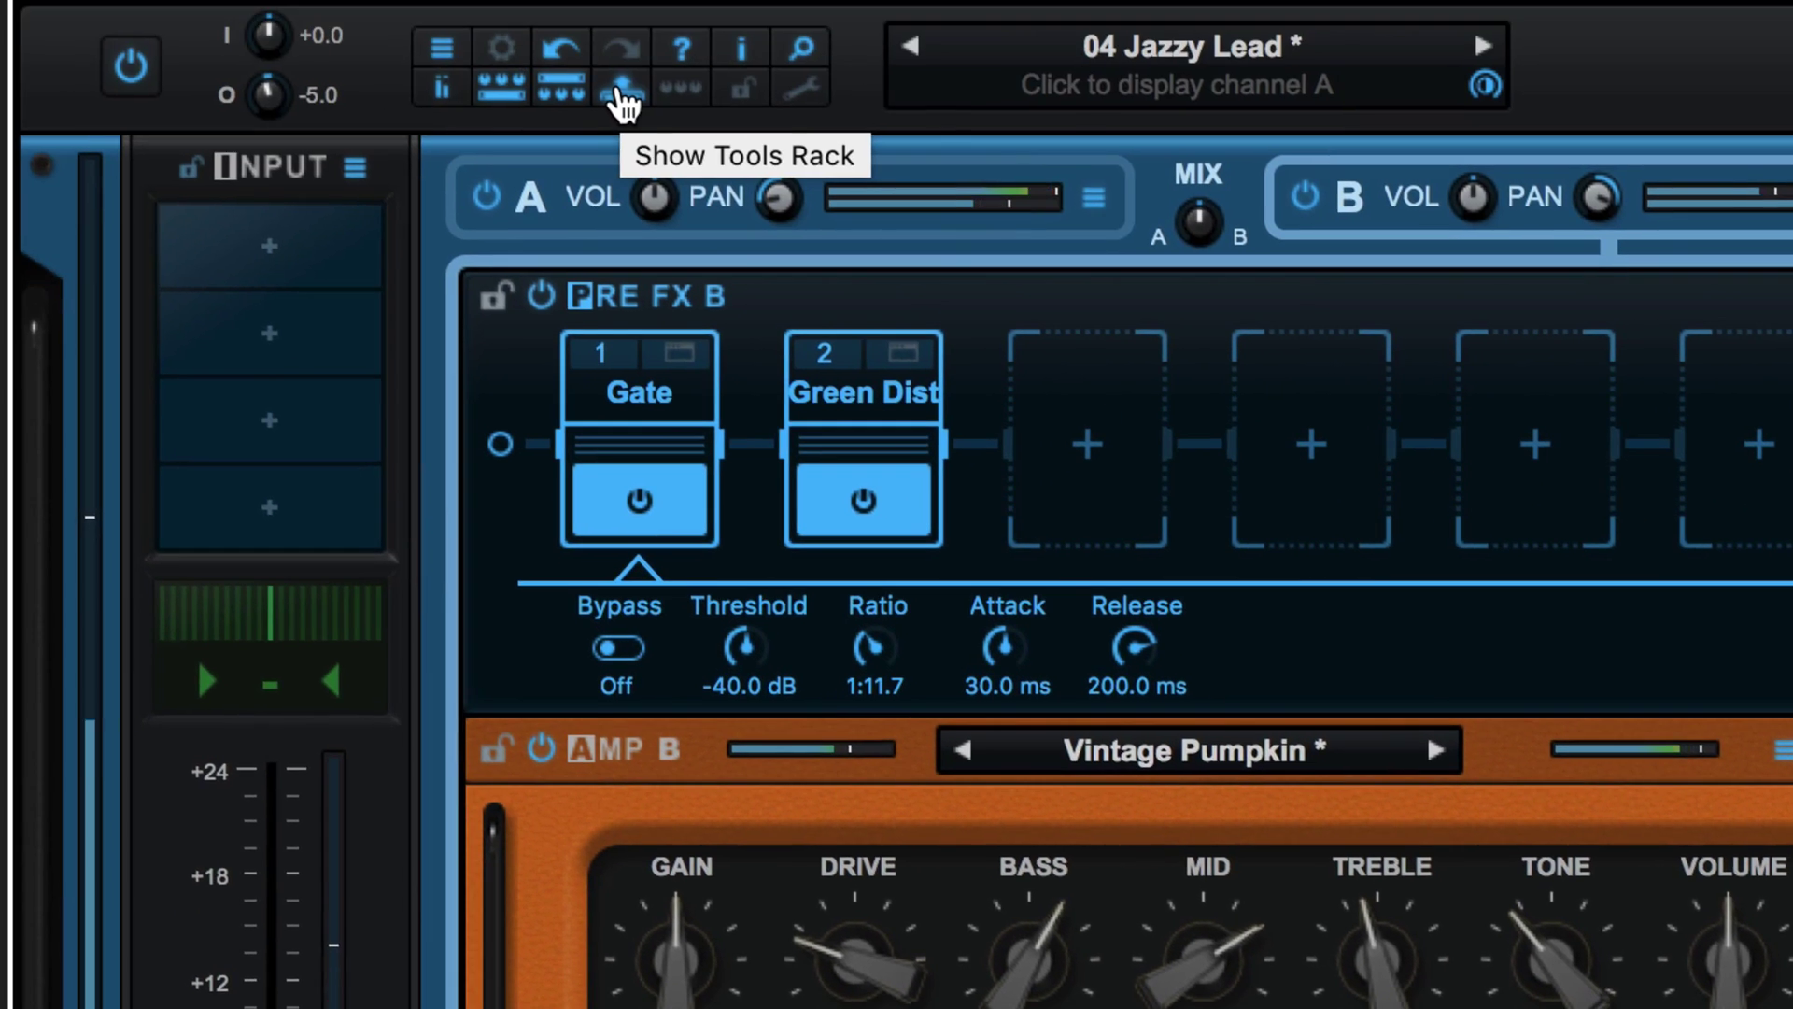
{"action": "left_click", "coordinate": [621, 93]}
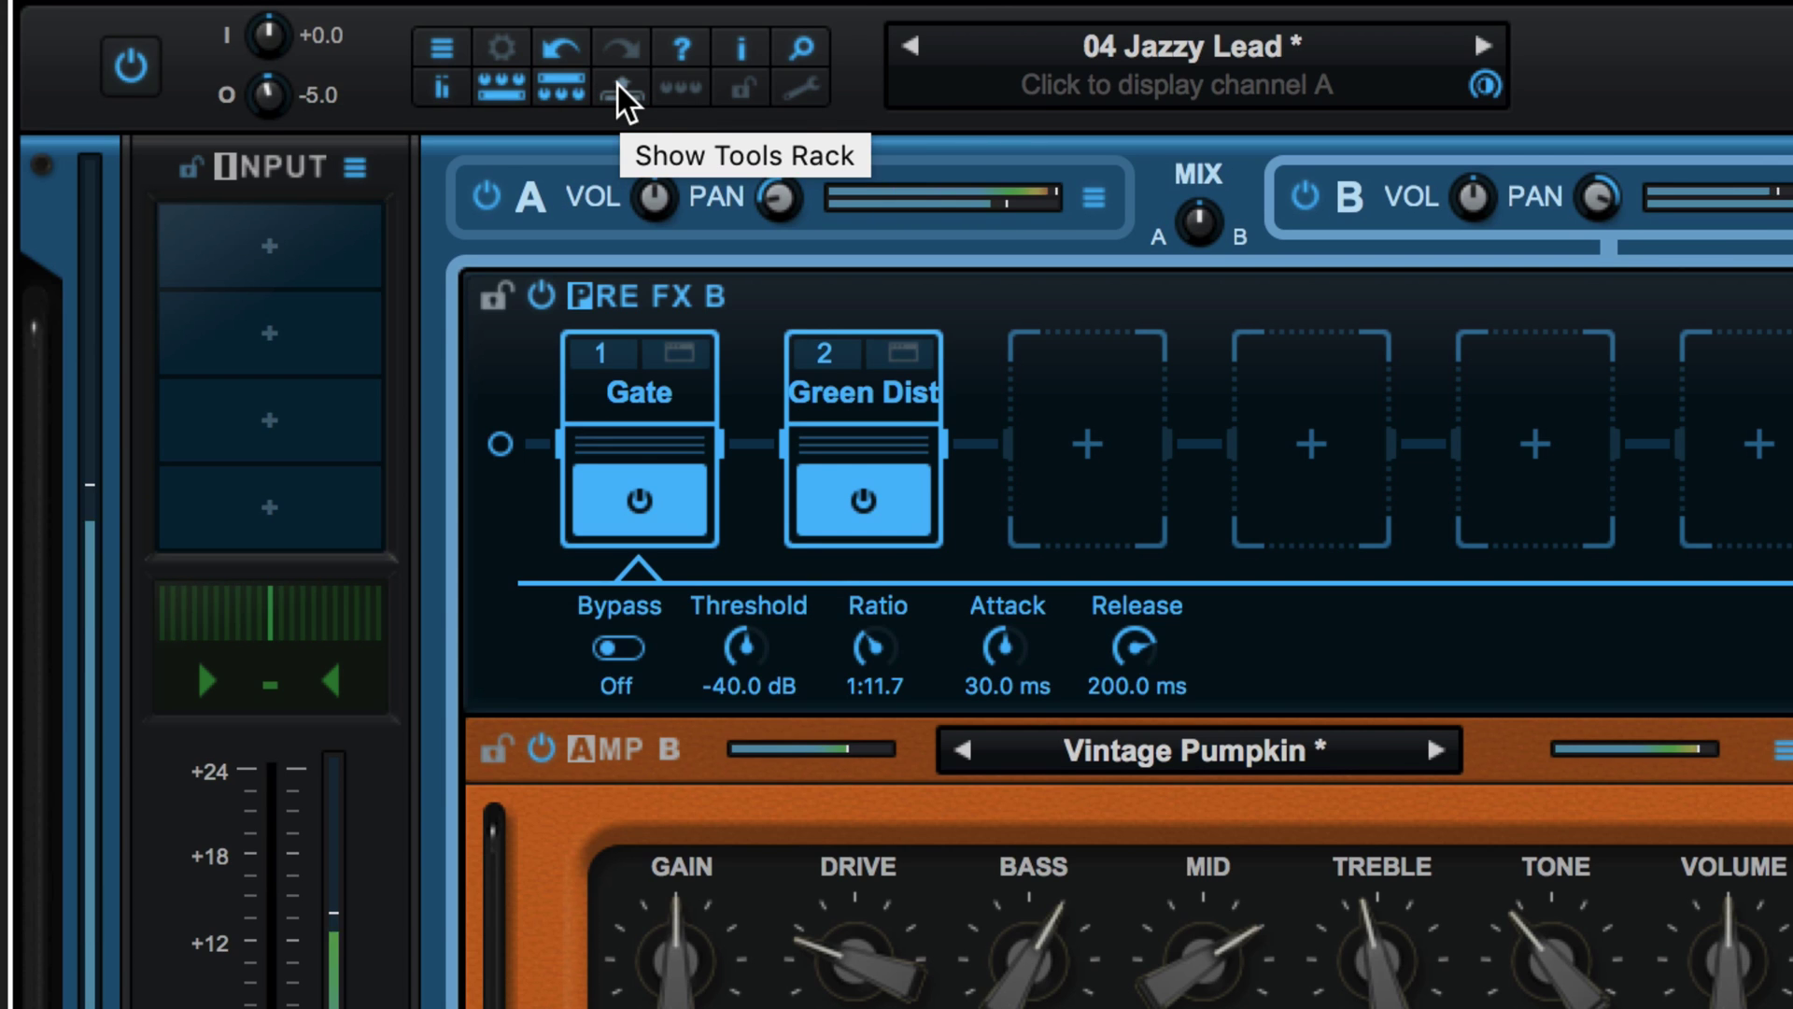
{"action": "left_click", "coordinate": [678, 90]}
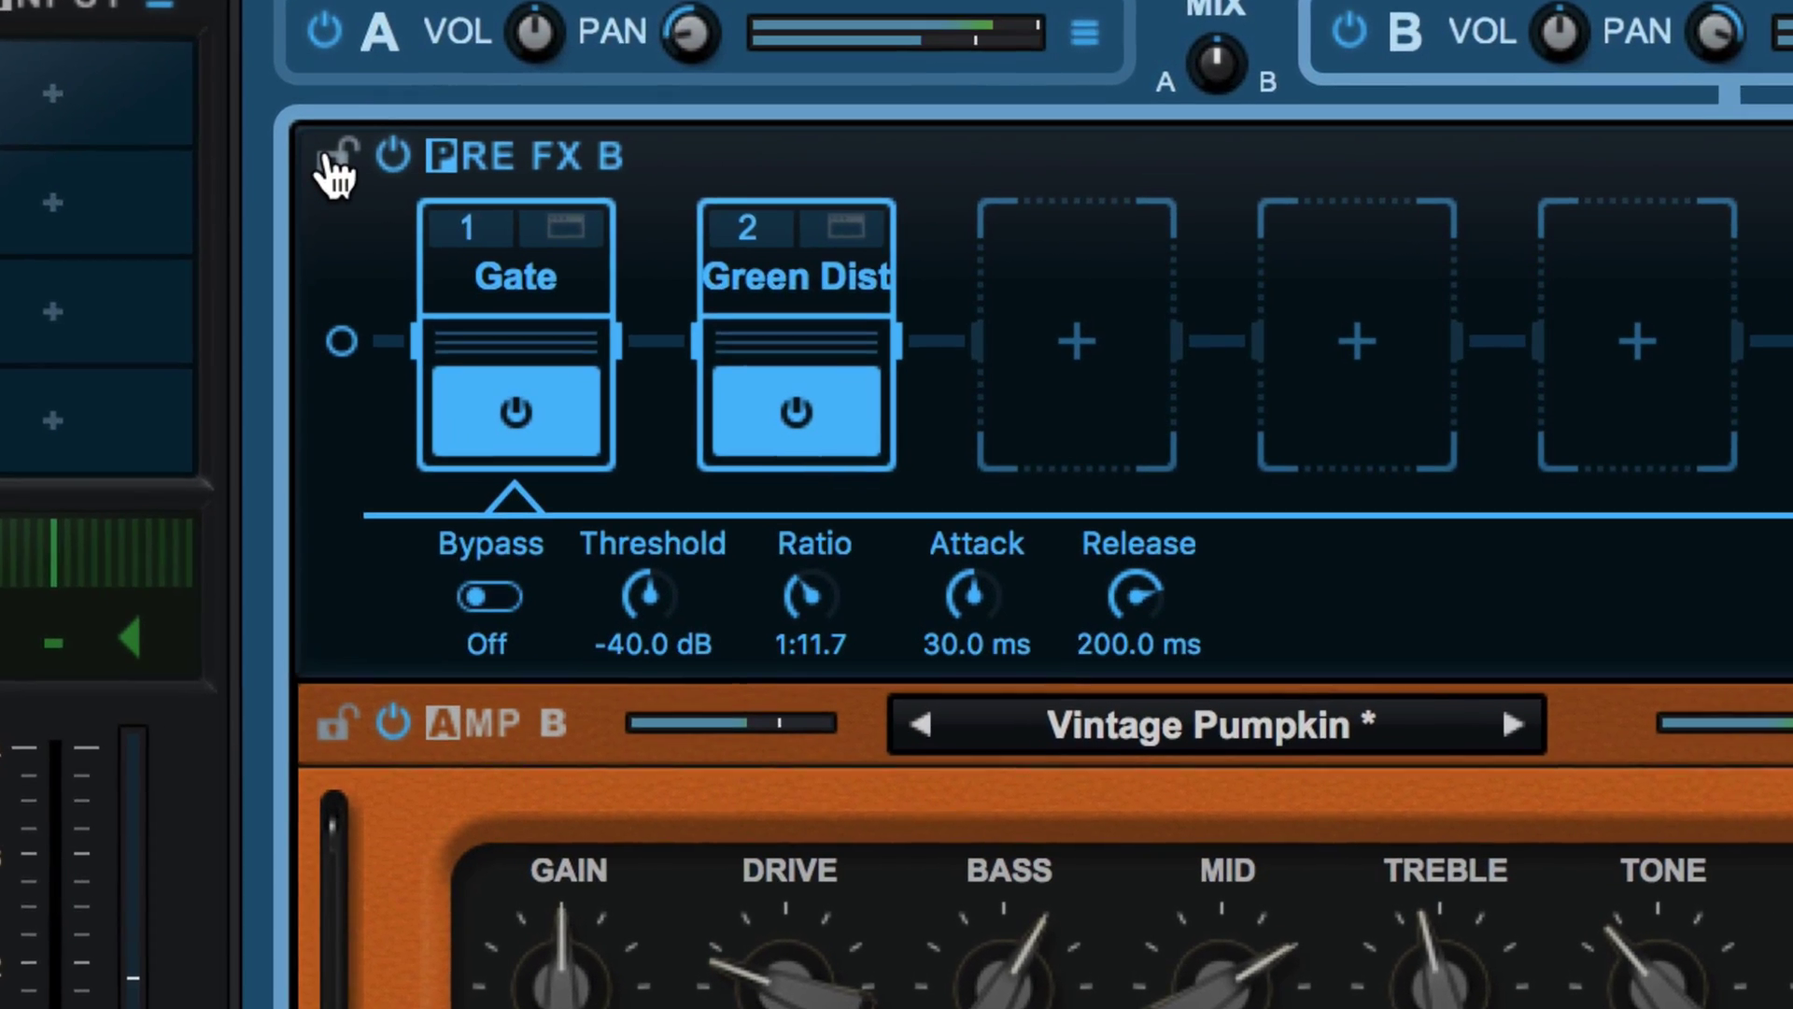
{"action": "left_click", "coordinate": [329, 157]}
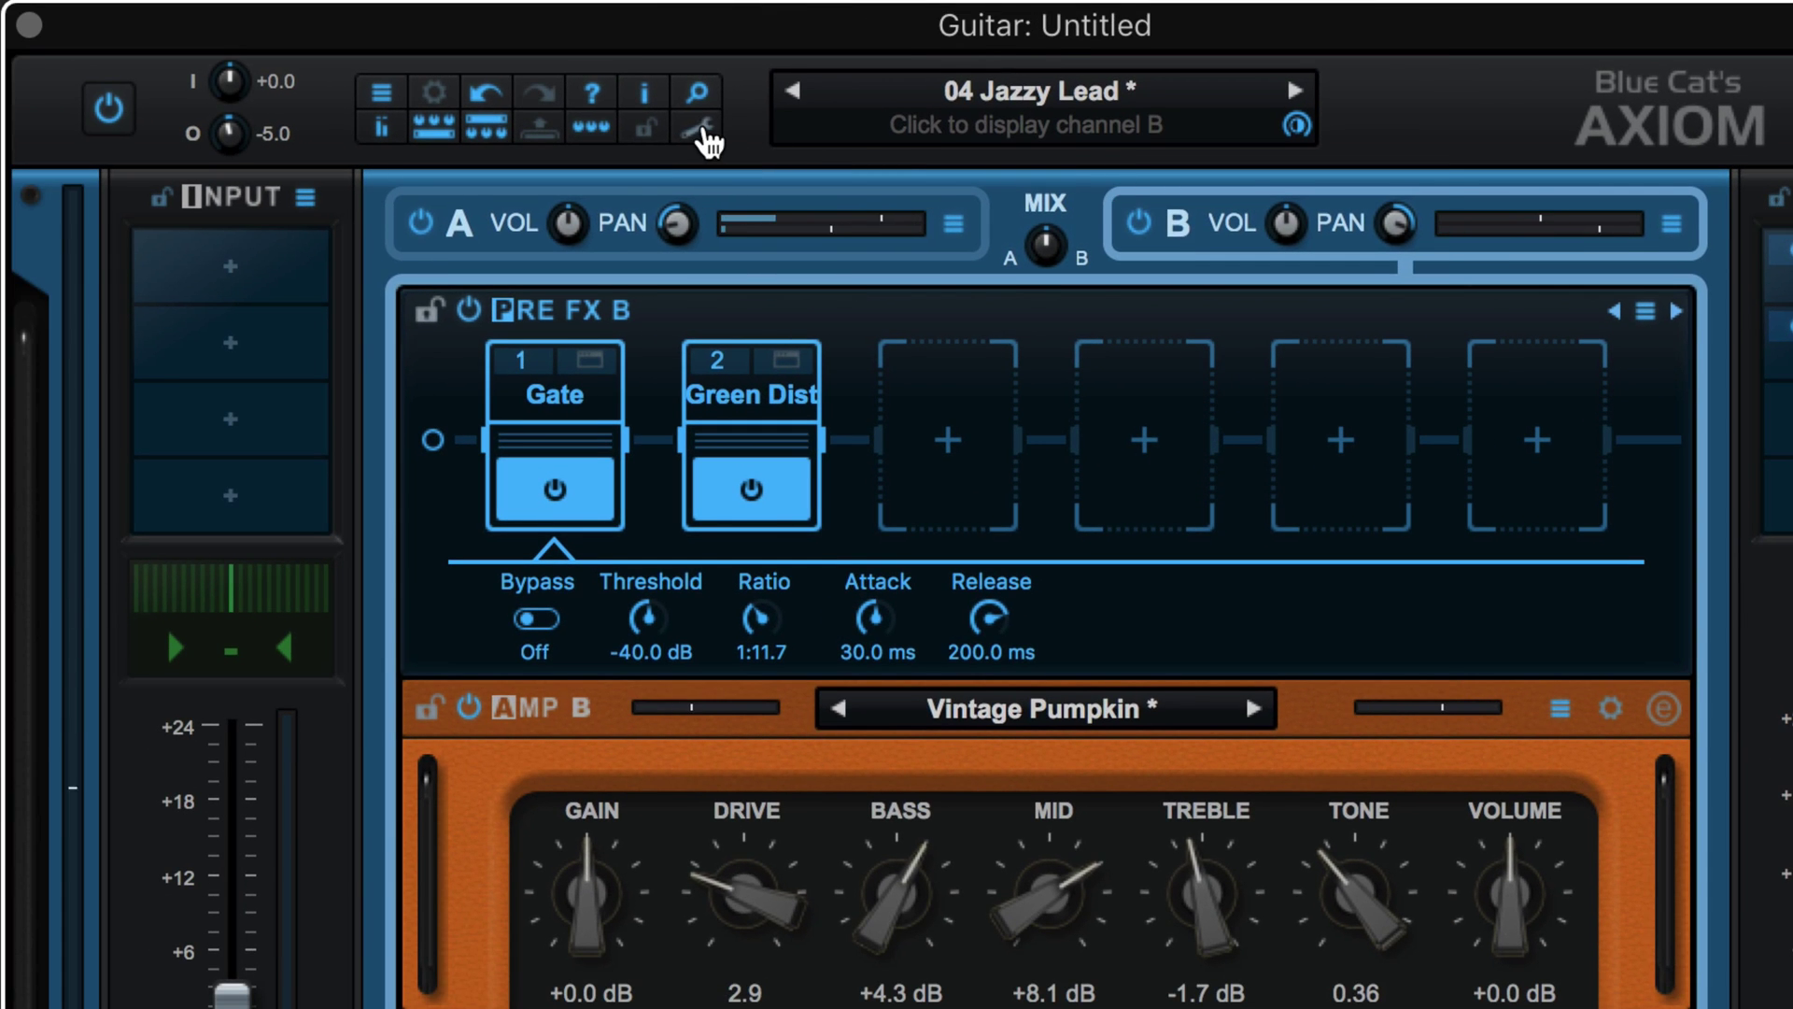
{"action": "left_click", "coordinate": [702, 131]}
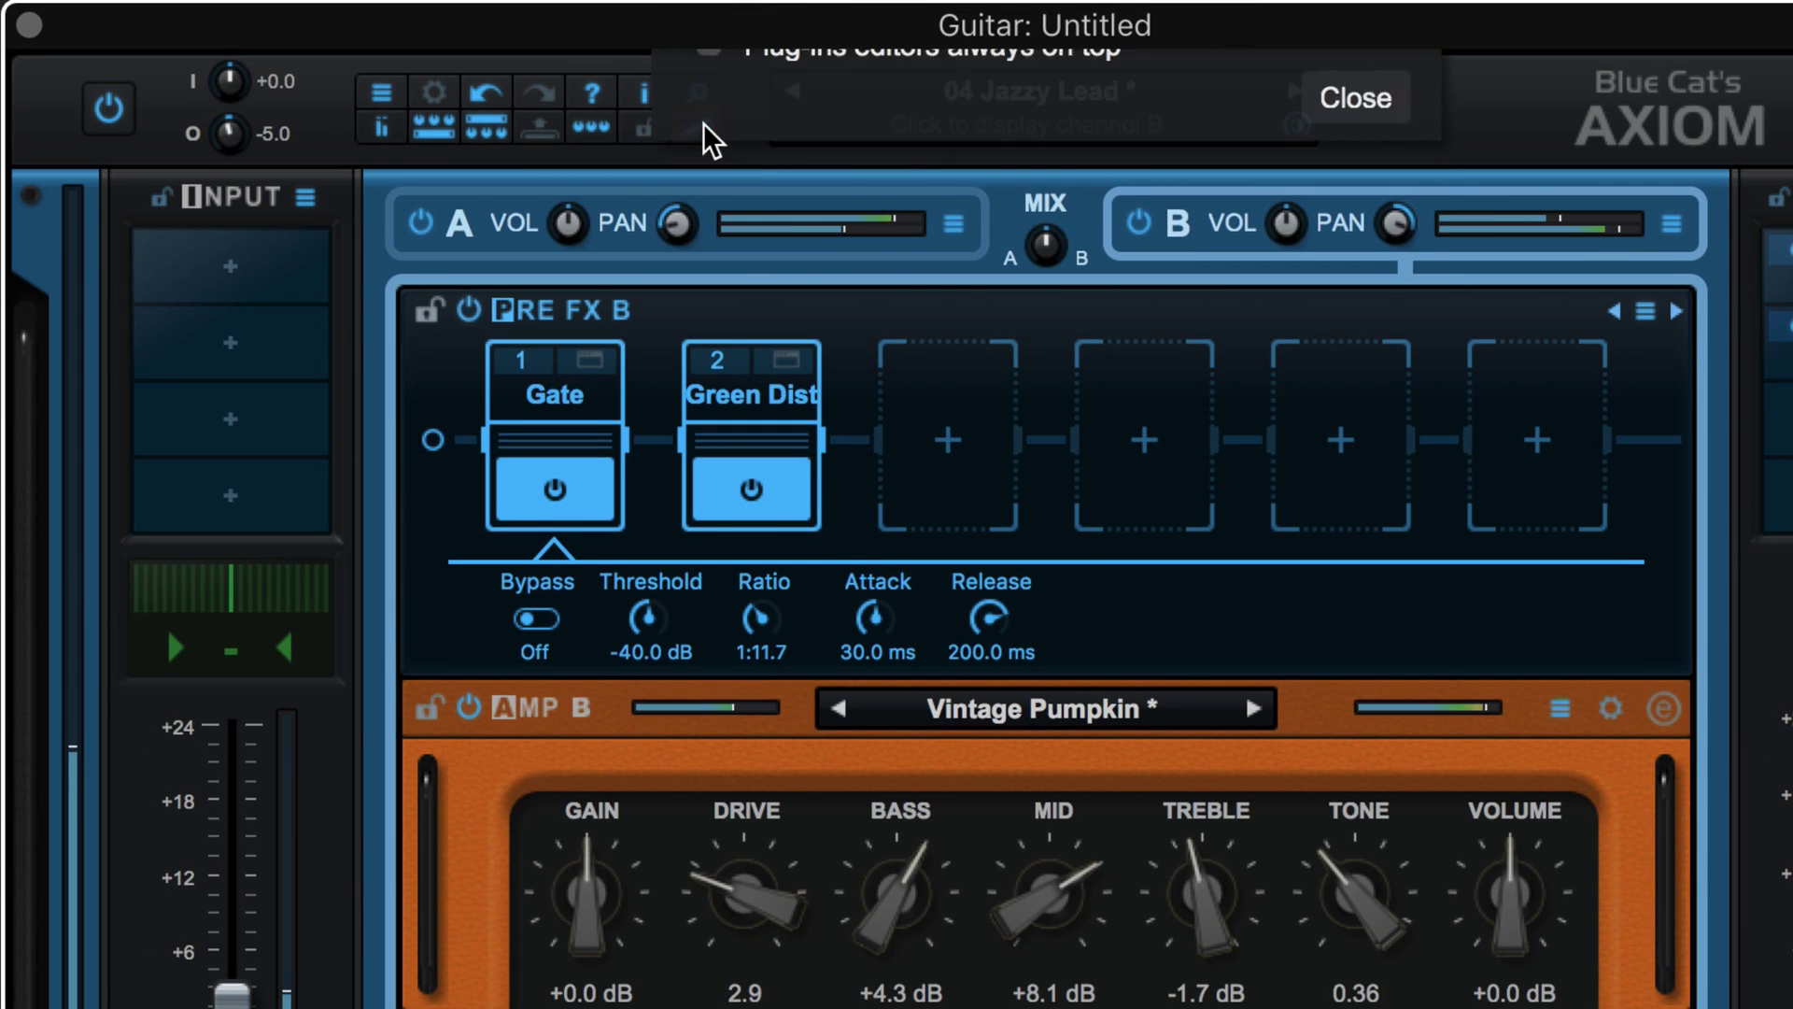
{"action": "left_click", "coordinate": [1357, 969]}
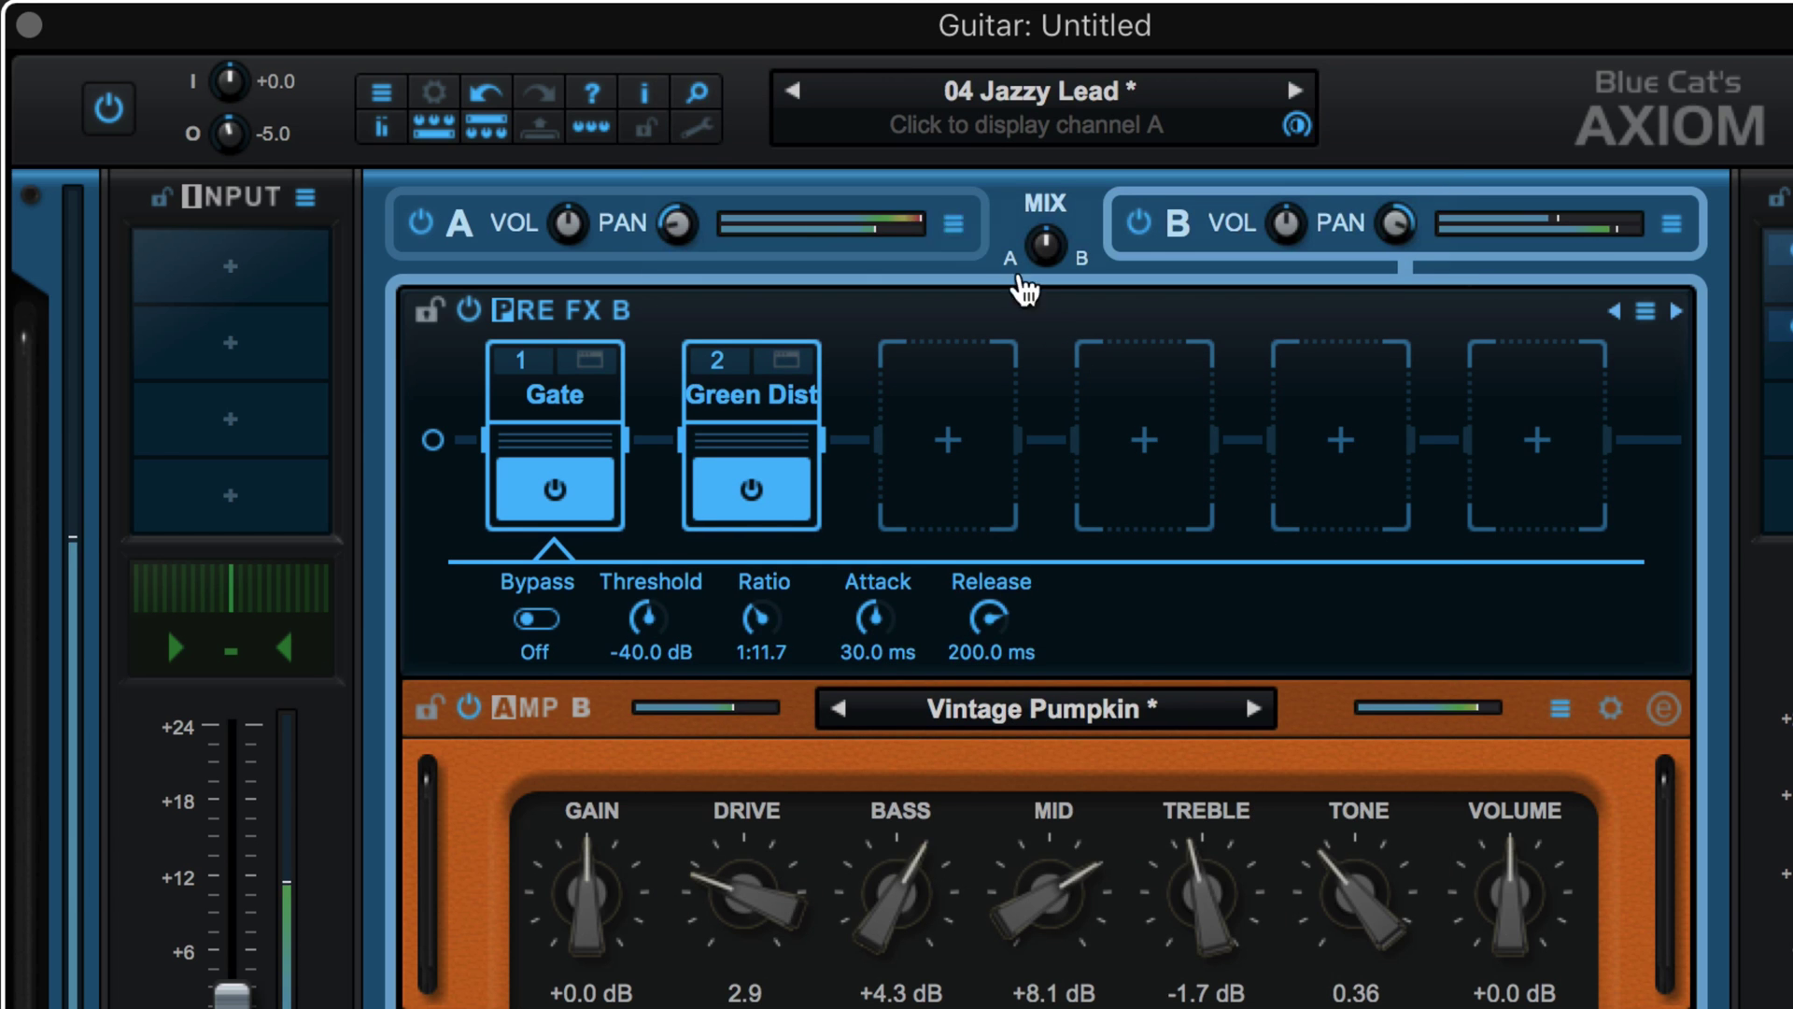
{"action": "left_click", "coordinate": [850, 198]}
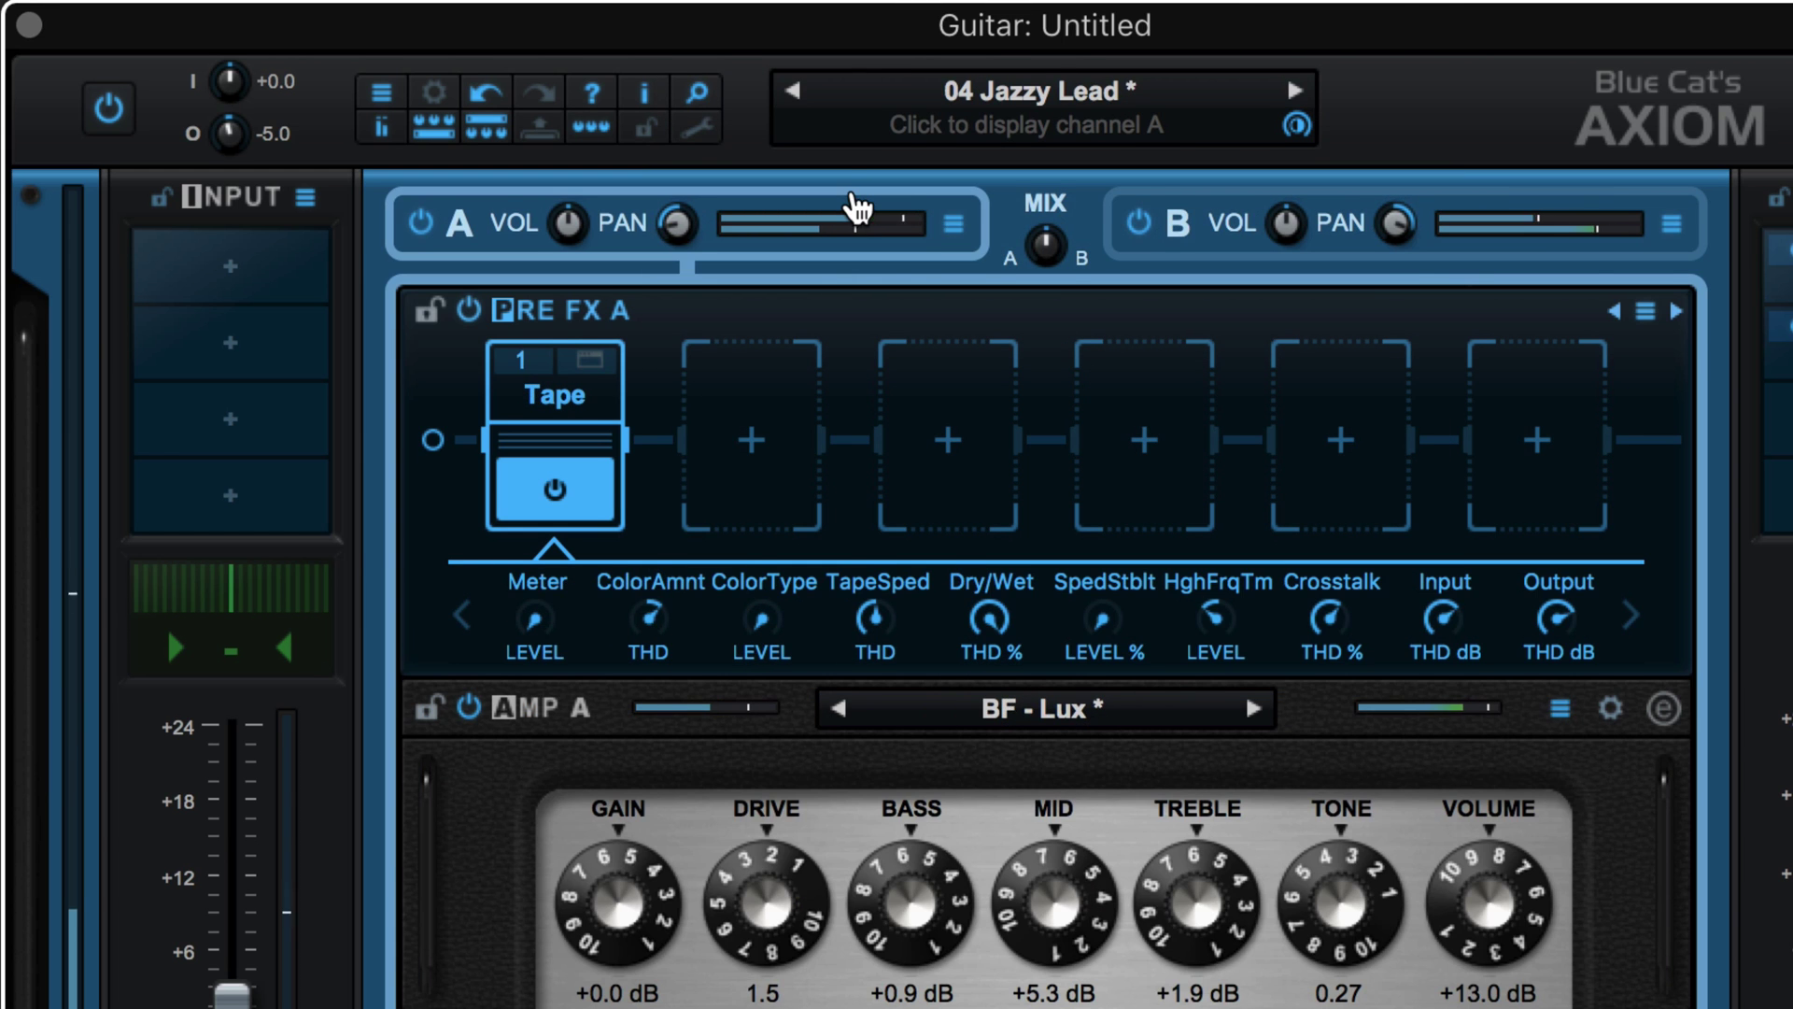
{"action": "left_click", "coordinate": [1219, 213]}
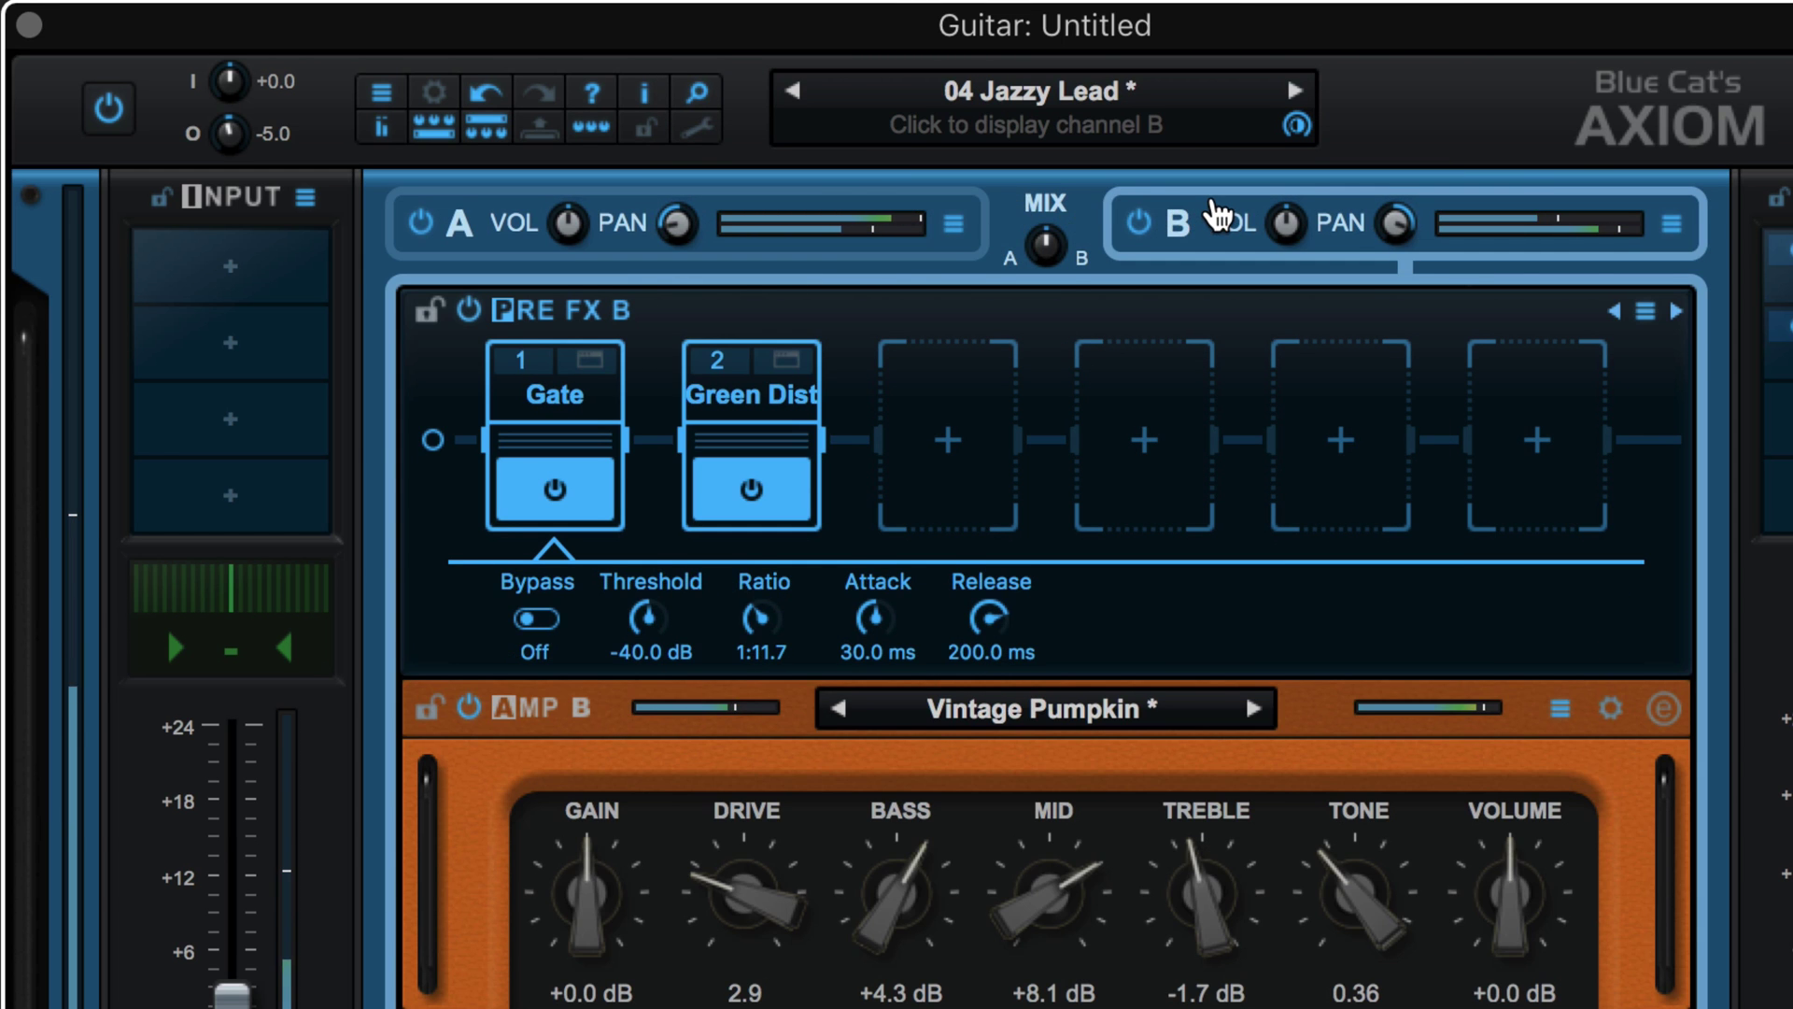
{"action": "left_click", "coordinate": [952, 219]}
{"action": "left_click", "coordinate": [940, 174]}
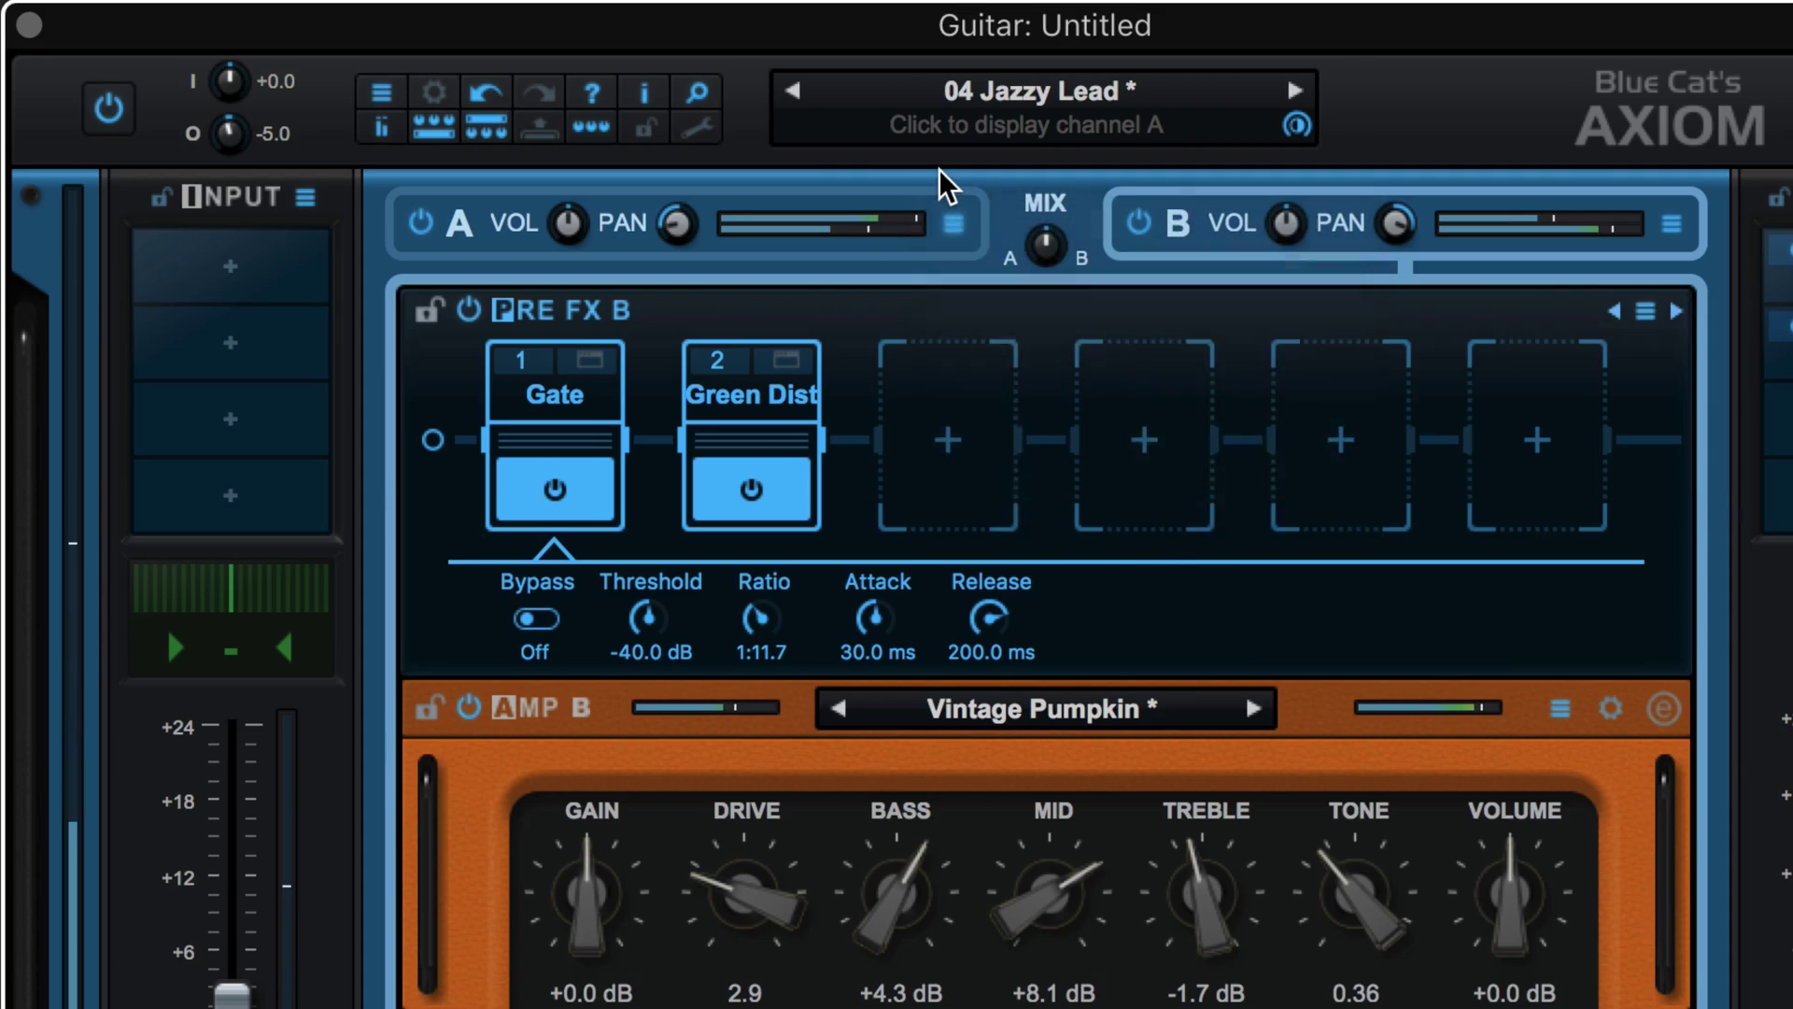